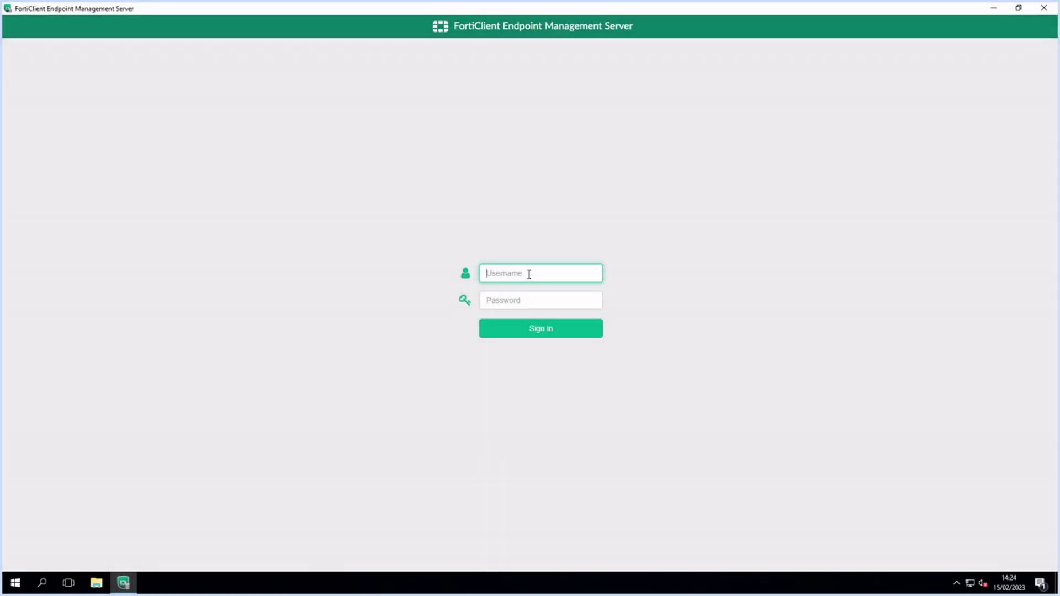
Sign in with the admin username and its password, then dismiss the SSL certificate warning
text(admin)
key(Tab)
text(••••••)
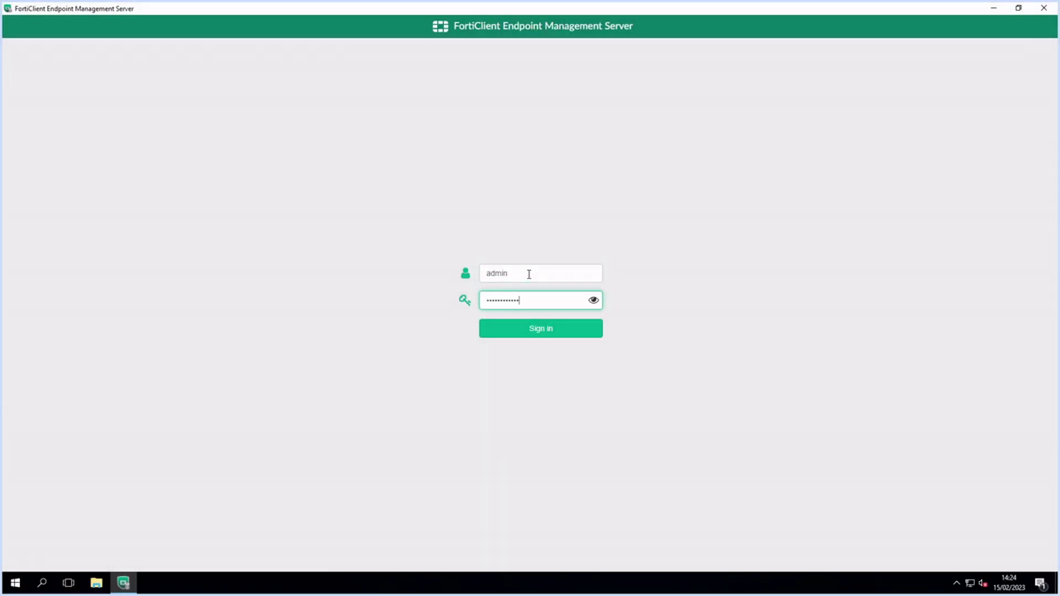
key(Return)
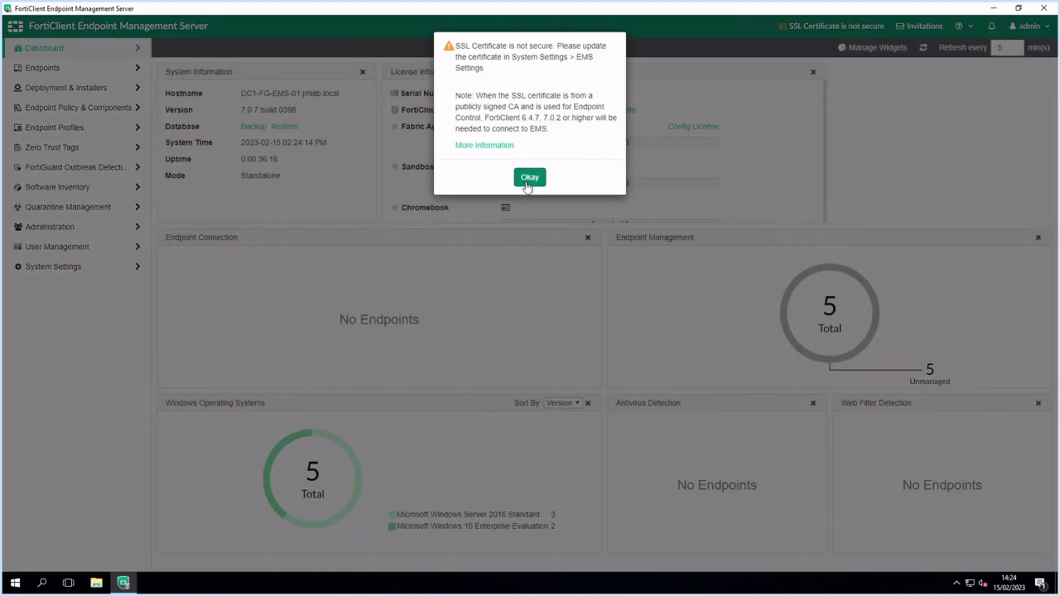
click(528, 177)
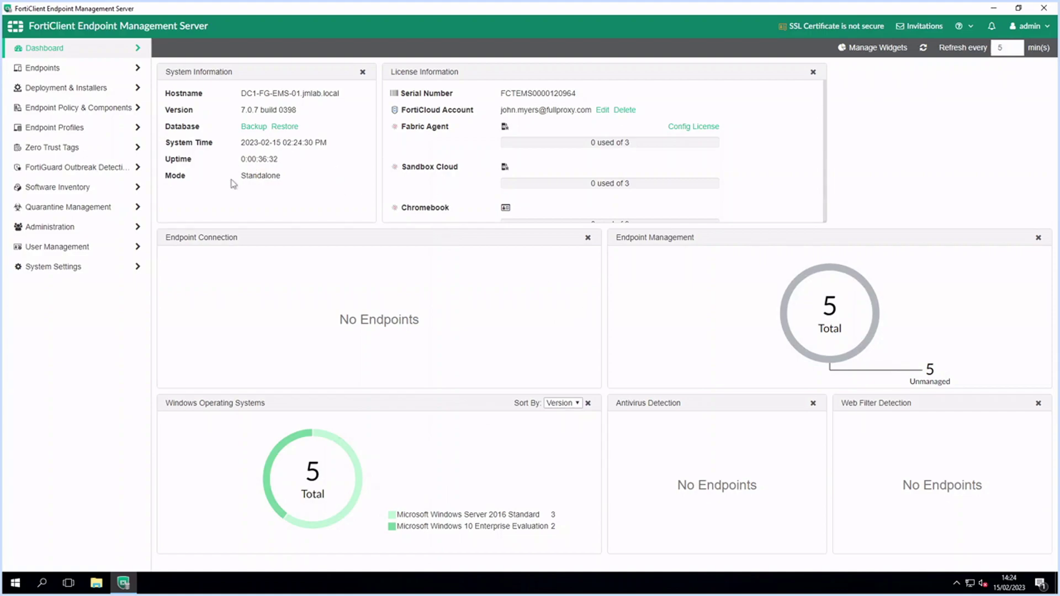
View all endpoints, then open the jmlab.local domain's settings from Manage Domains
click(47, 68)
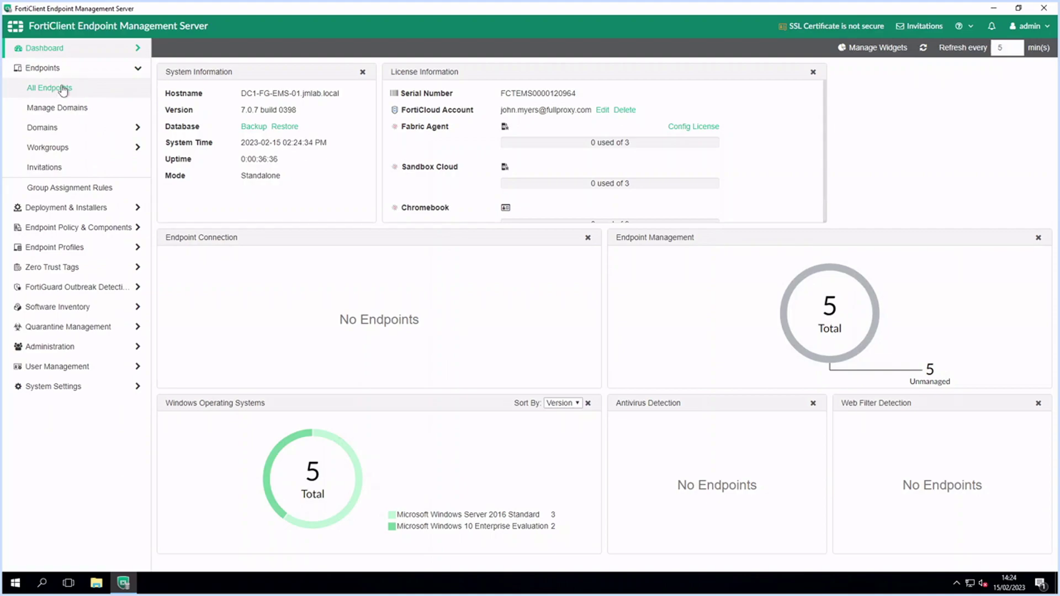
click(50, 88)
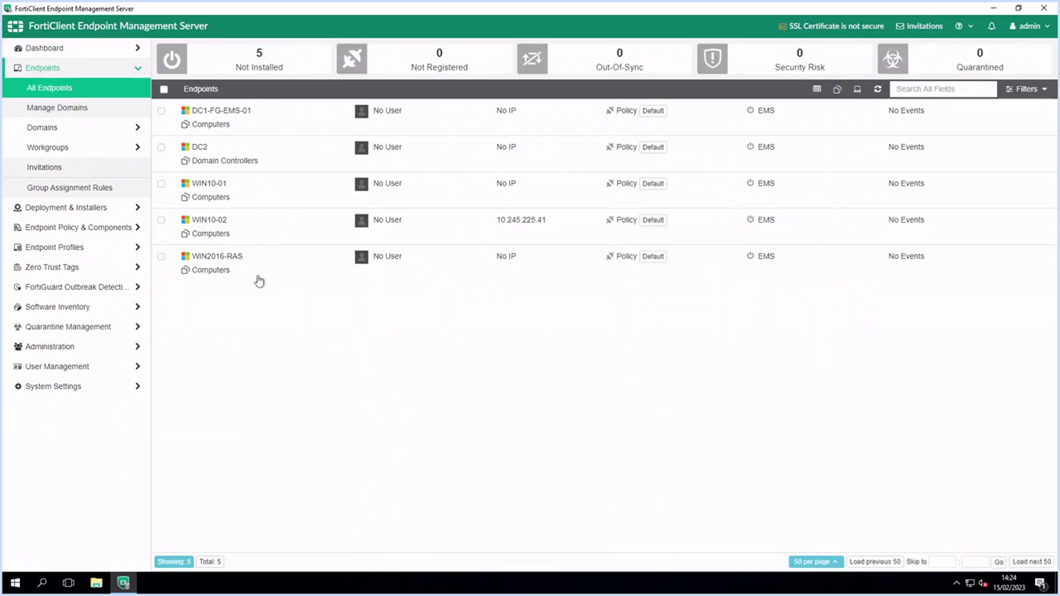
click(53, 108)
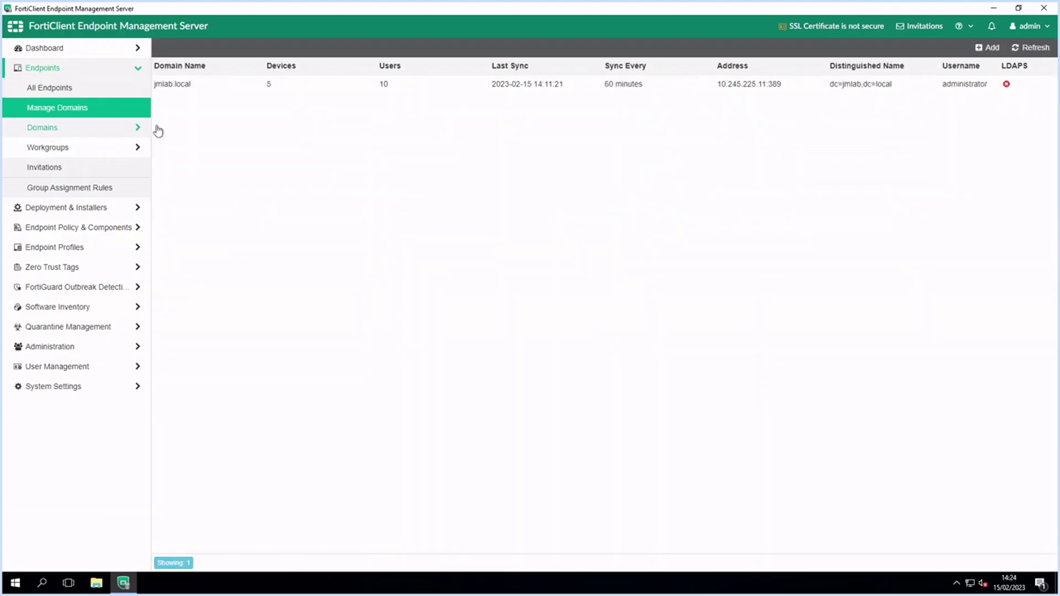
click(222, 85)
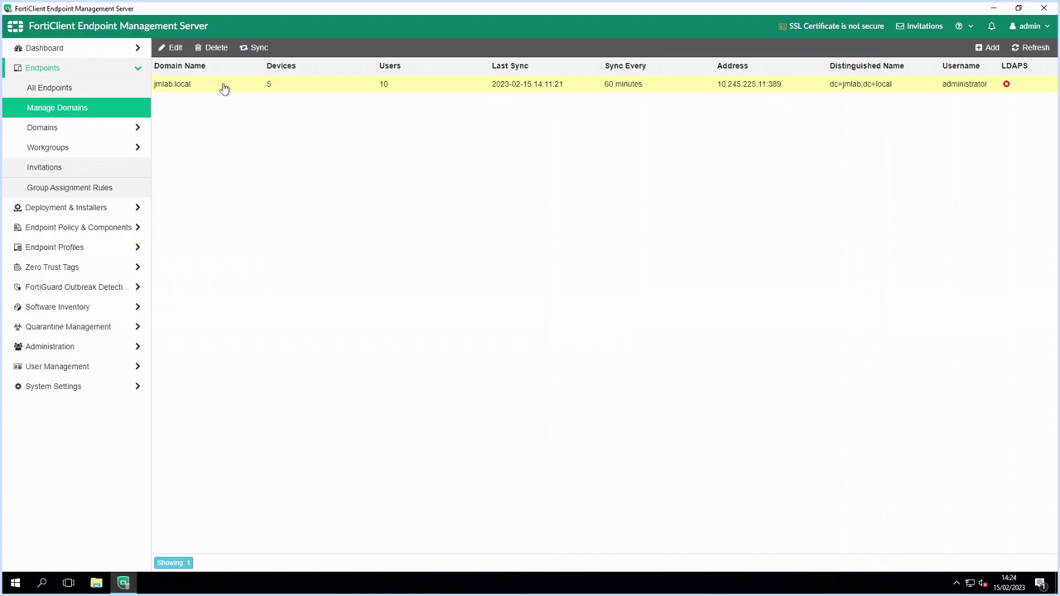
click(173, 48)
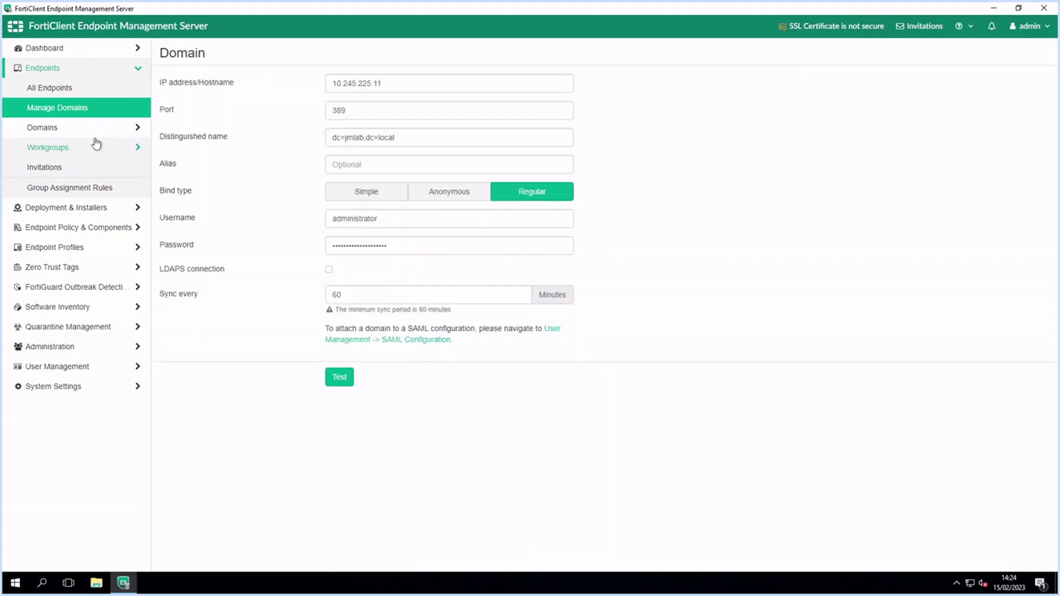
click(58, 129)
click(64, 147)
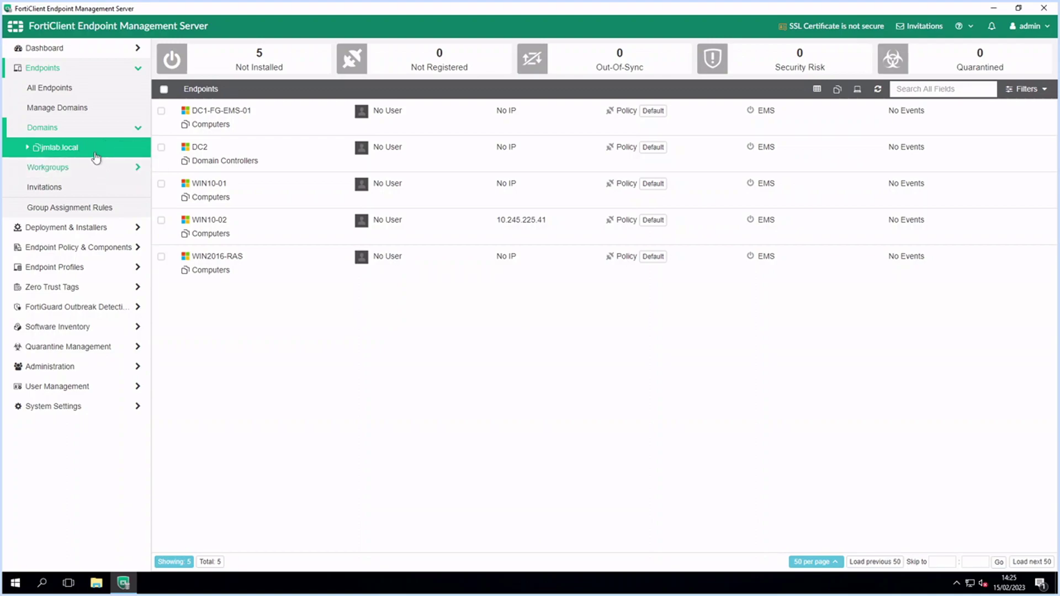
click(27, 148)
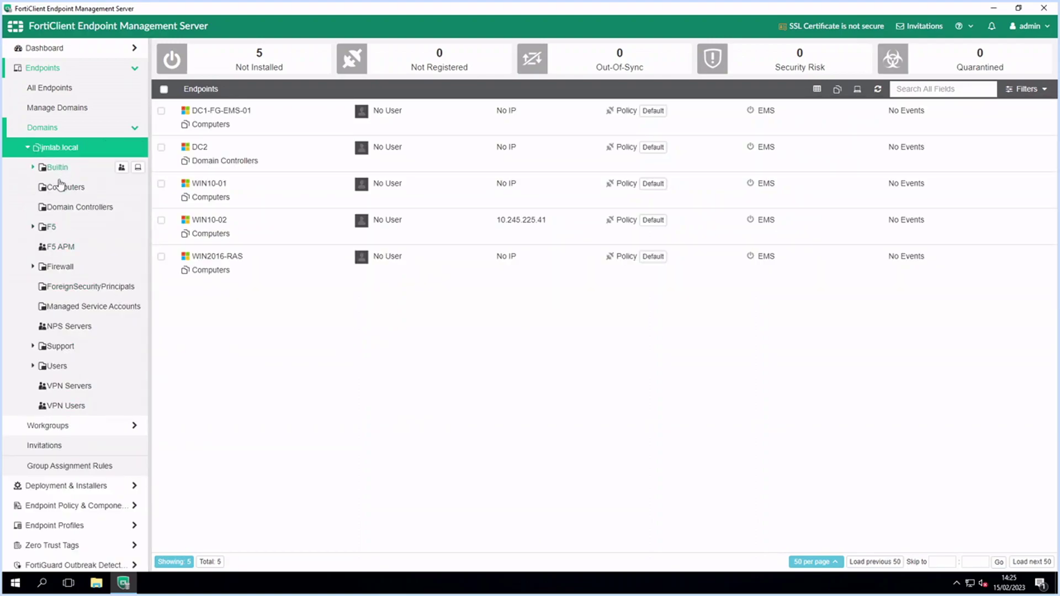
click(27, 148)
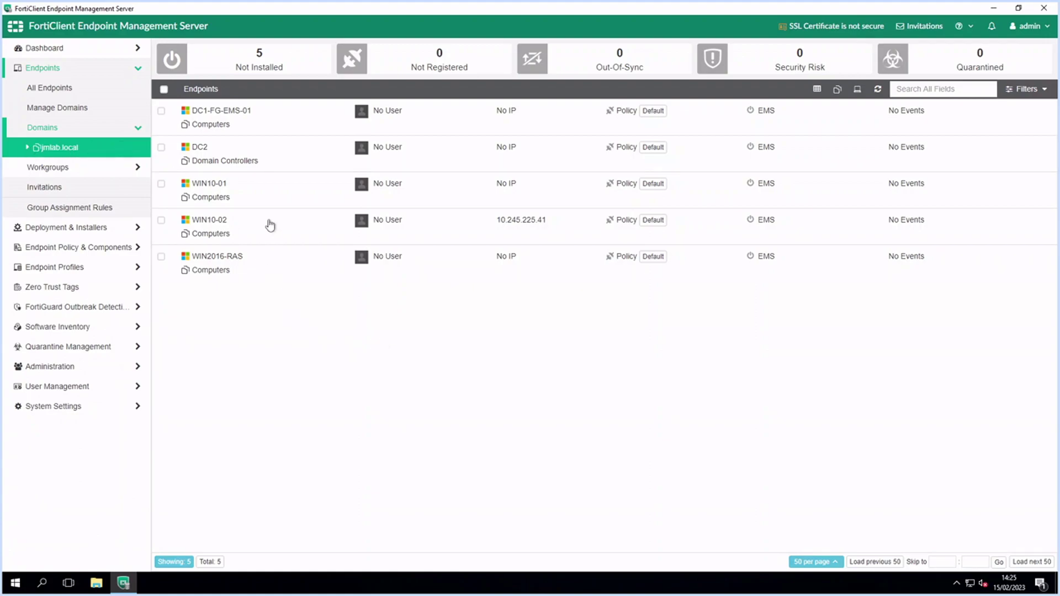
click(260, 238)
scroll(378, 412, down, 1)
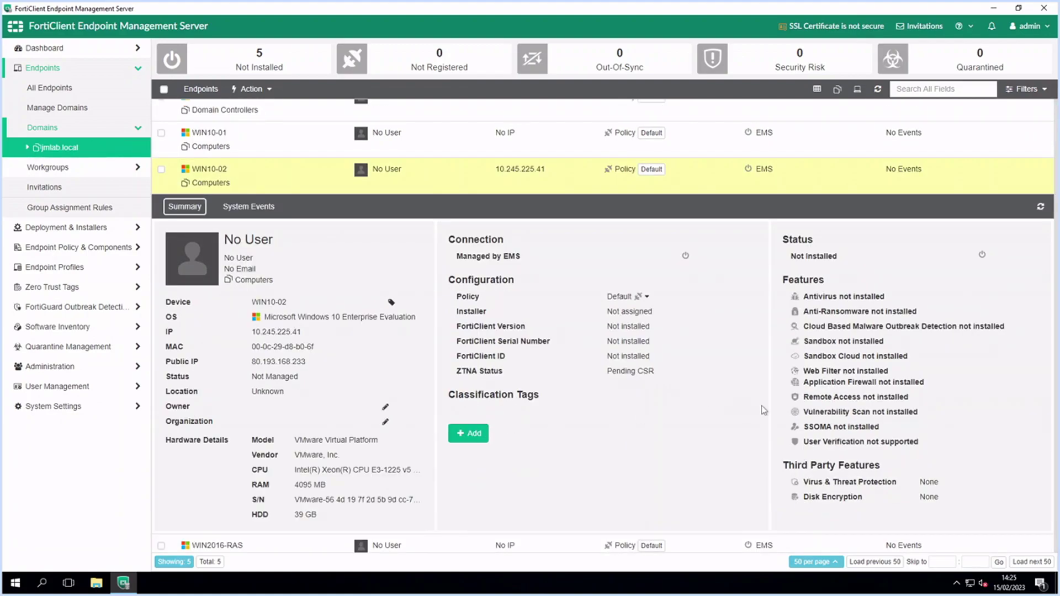
scroll(693, 429, down, 1)
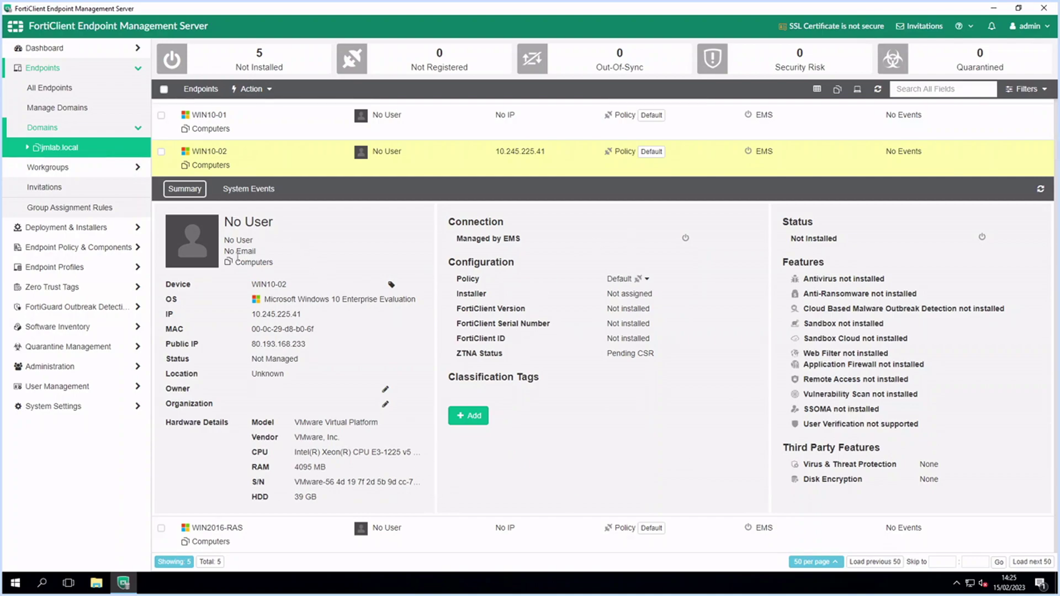
drag(800, 222, 945, 491)
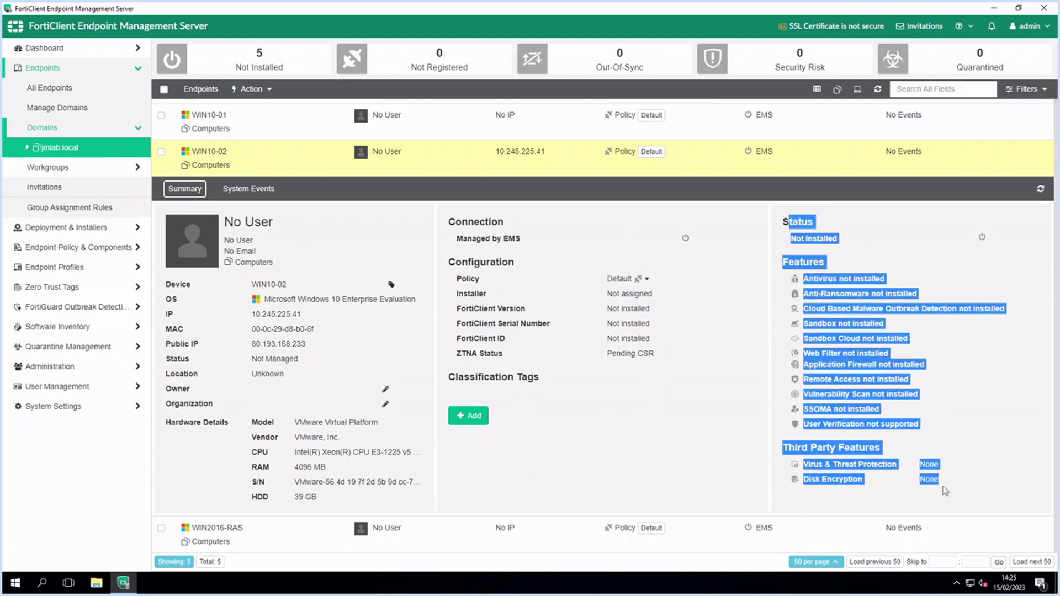
click(174, 168)
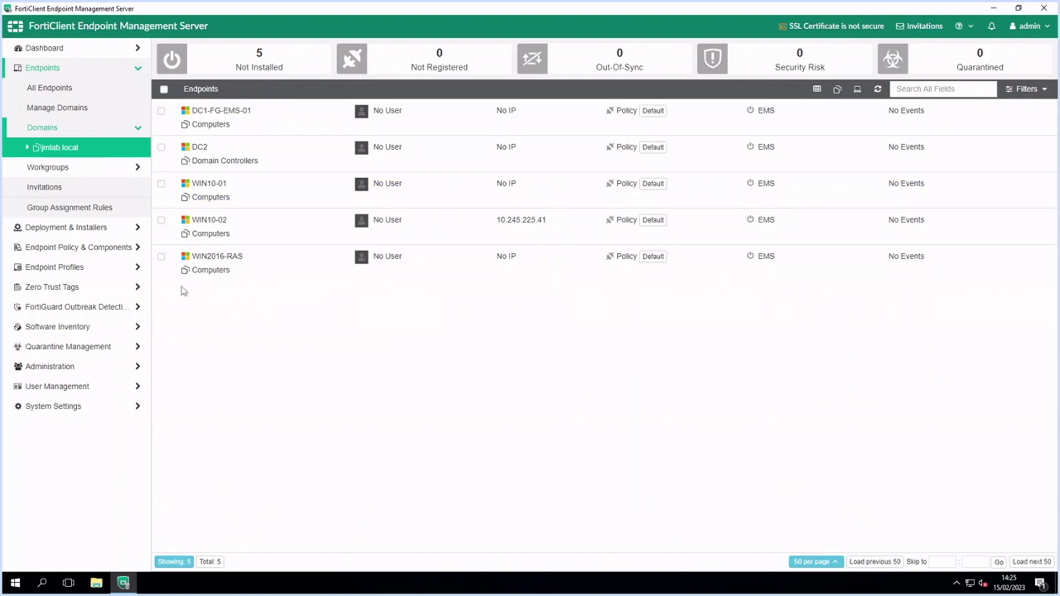
Review the jmlab deployment's settings and cancel without saving
click(68, 231)
click(63, 108)
click(213, 87)
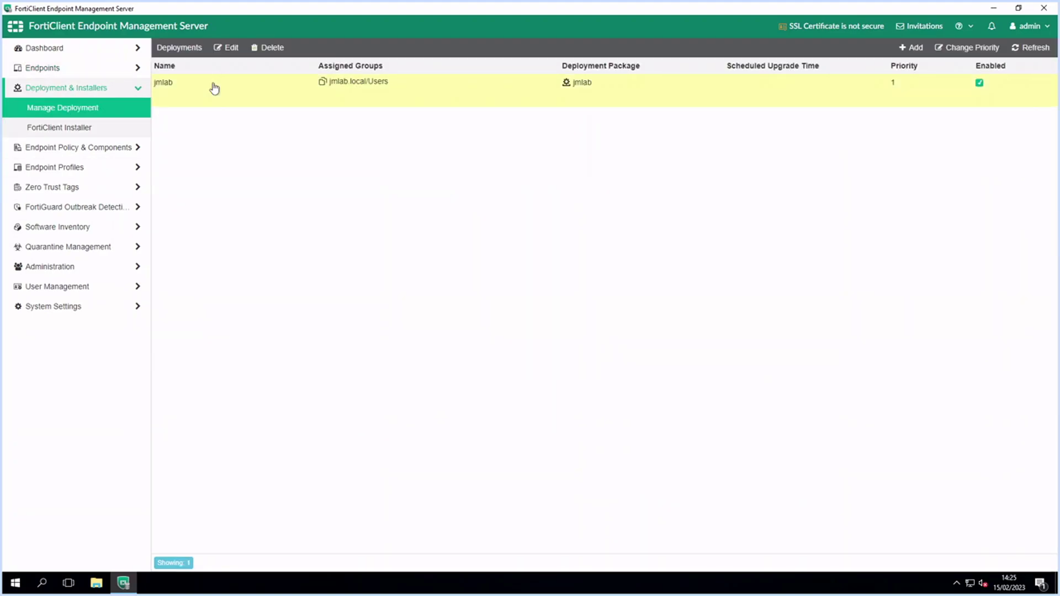
click(229, 51)
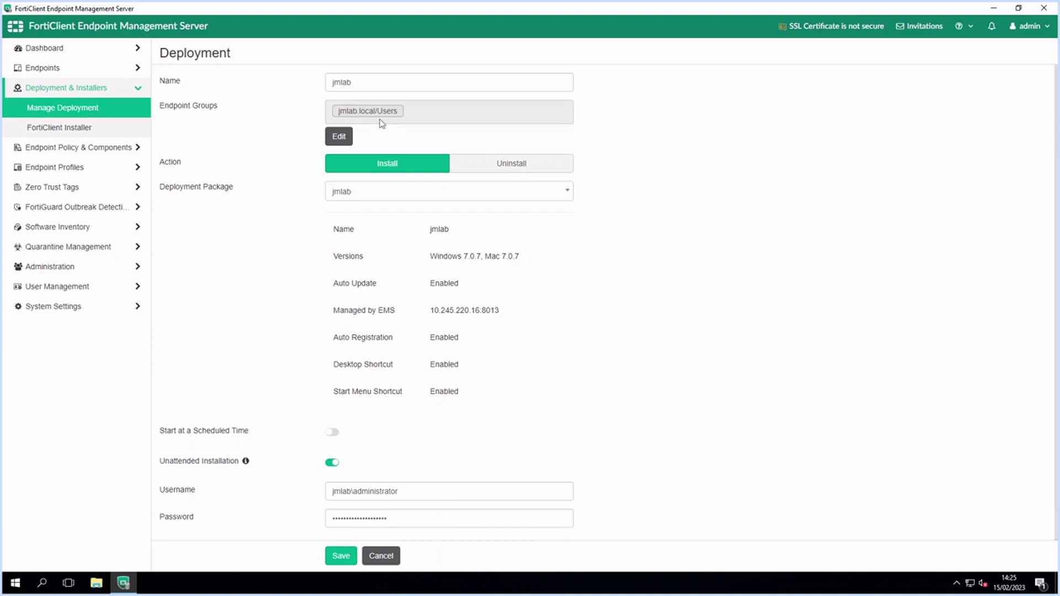
scroll(412, 390, down, 2)
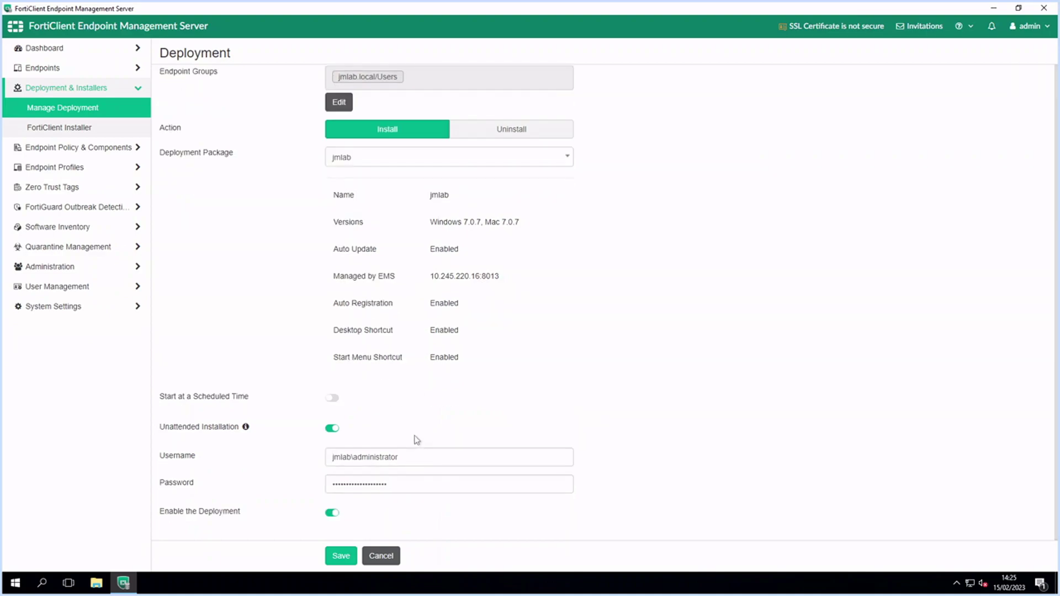
click(380, 556)
Show the jmlab 7.0.7 installer package details, selecting its feature list and download link
click(76, 127)
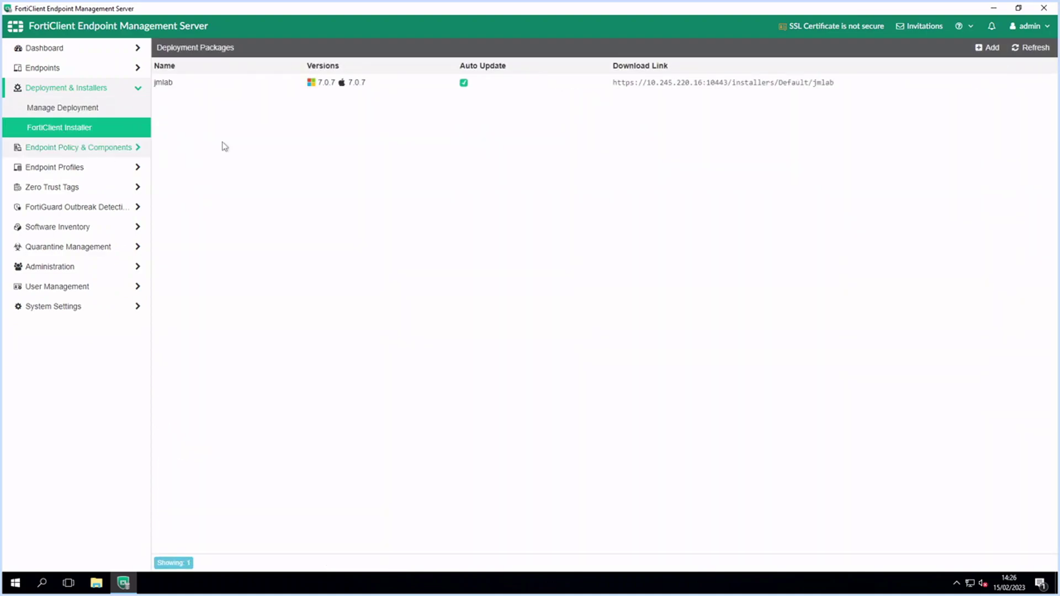
click(169, 87)
drag(456, 101, 574, 216)
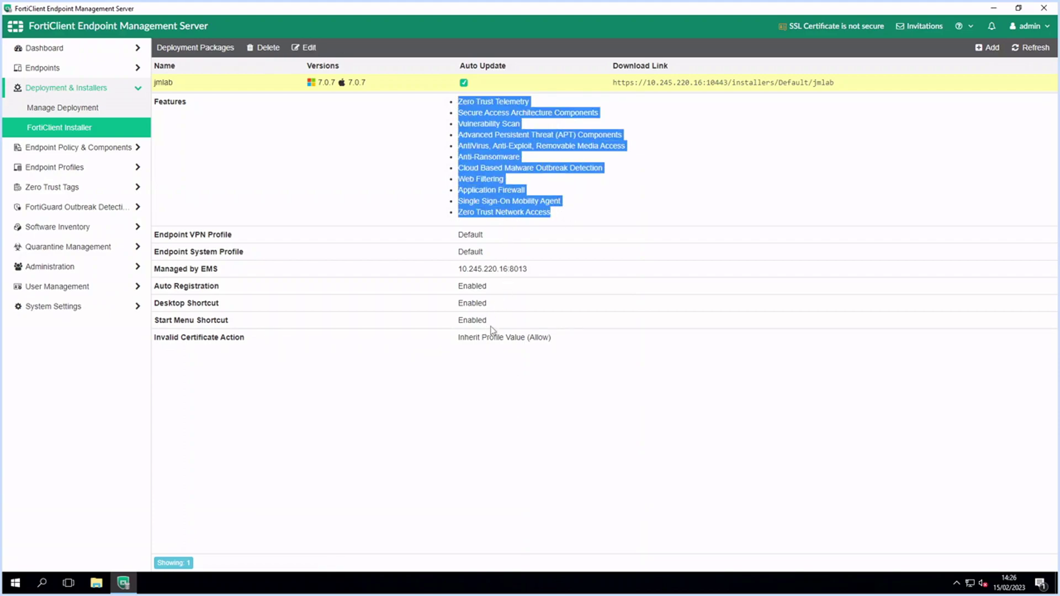
drag(602, 87, 842, 88)
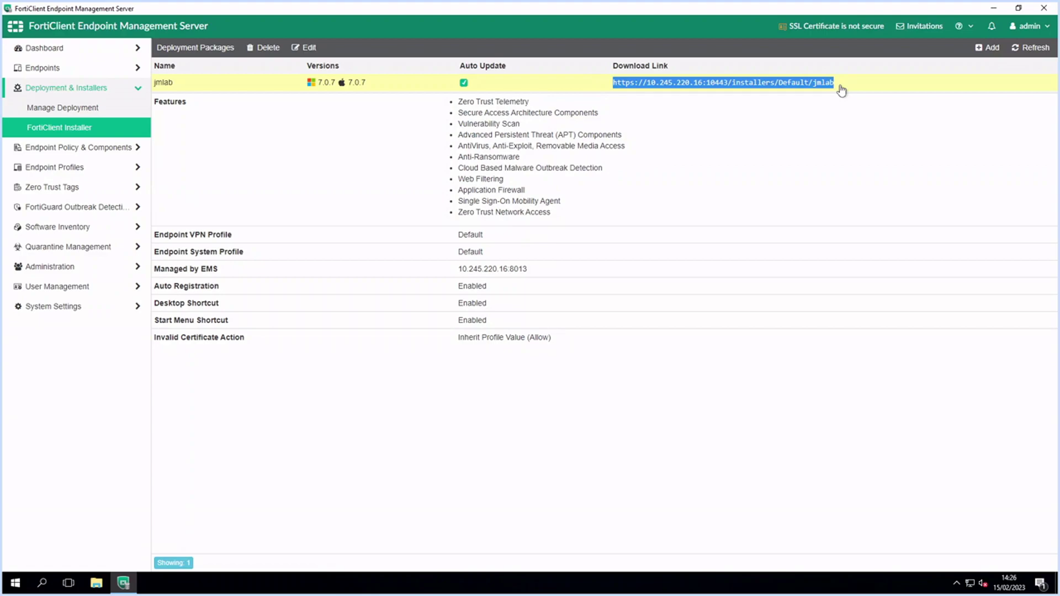
click(55, 148)
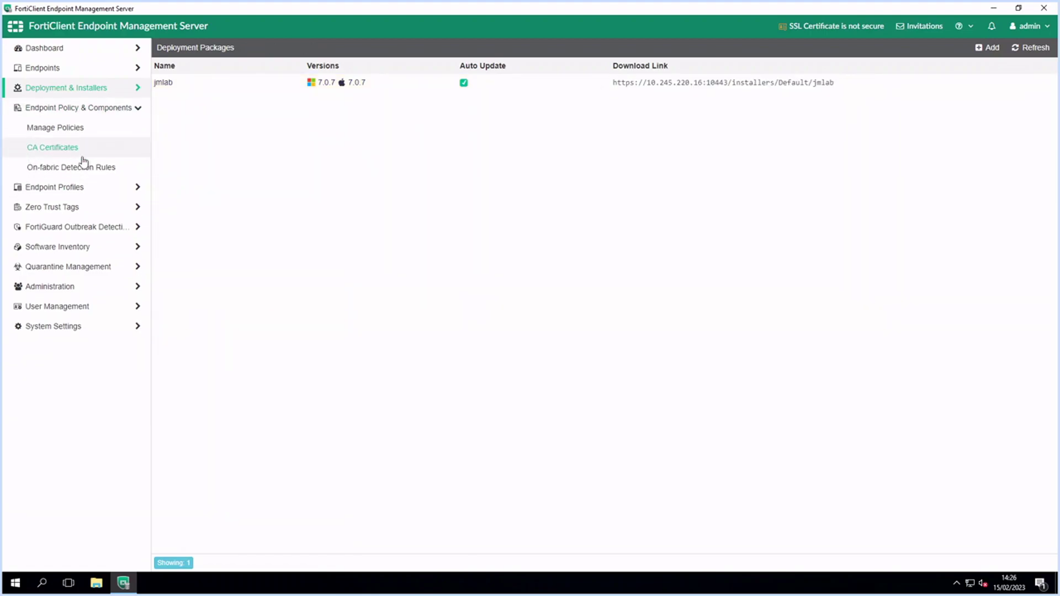
Open the jmlab endpoint policy and inspect its jmlab.local/Users/IT group and profile assignments
click(63, 132)
click(343, 113)
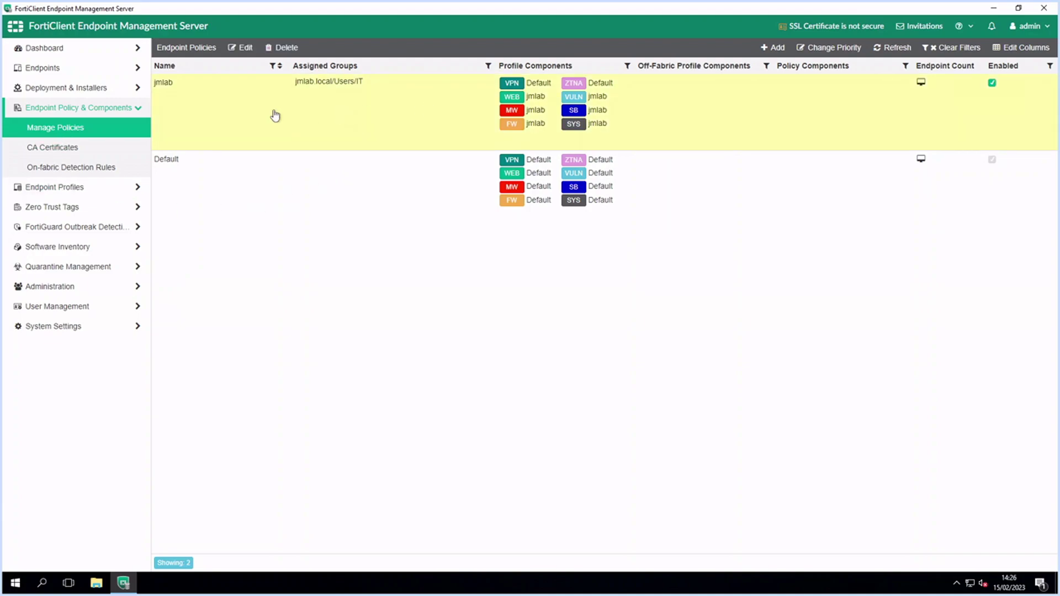
click(236, 48)
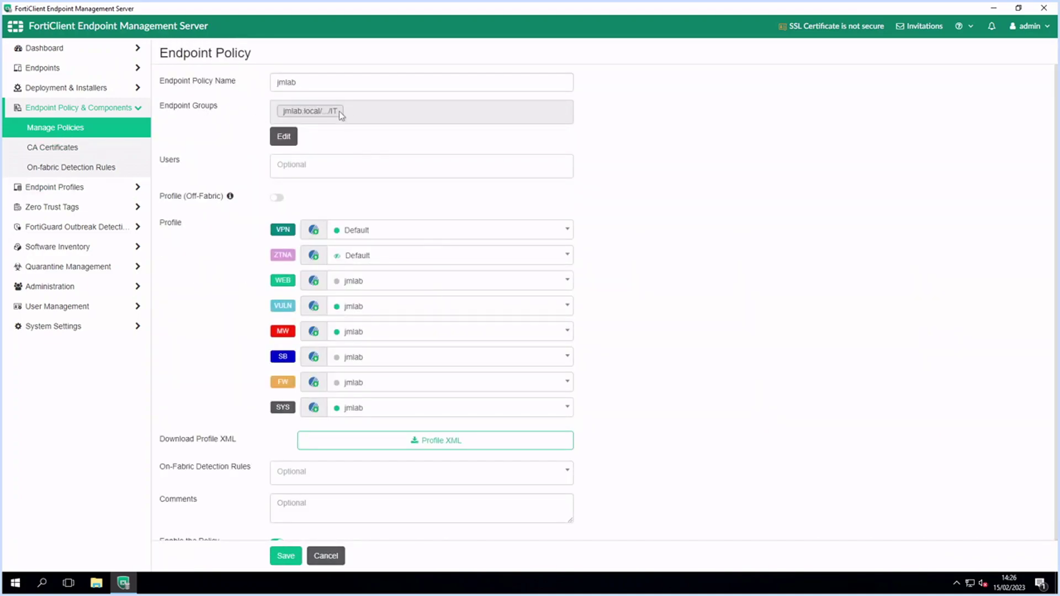
drag(338, 111, 303, 132)
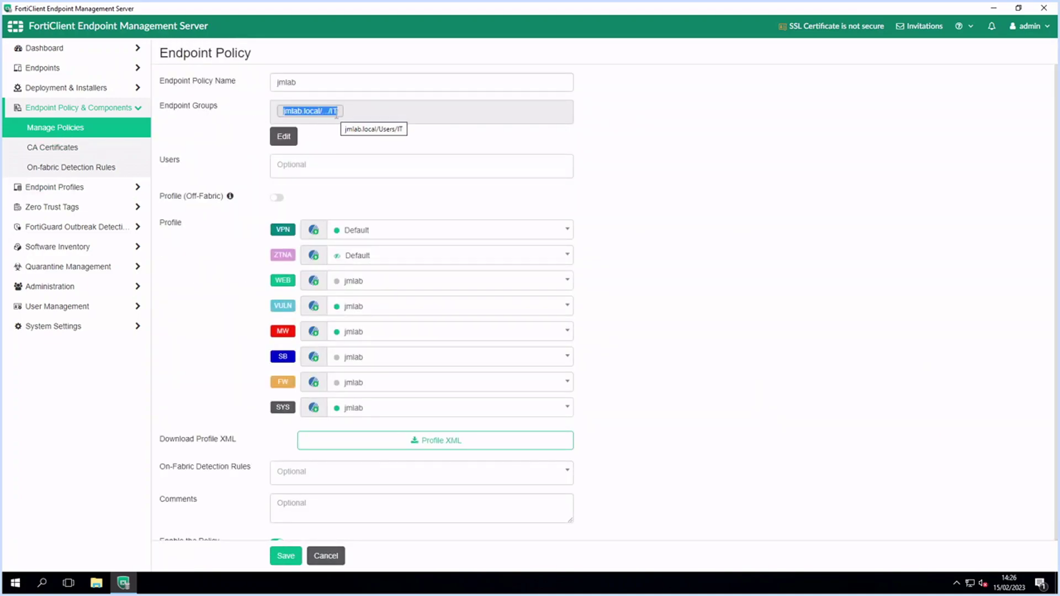
click(454, 204)
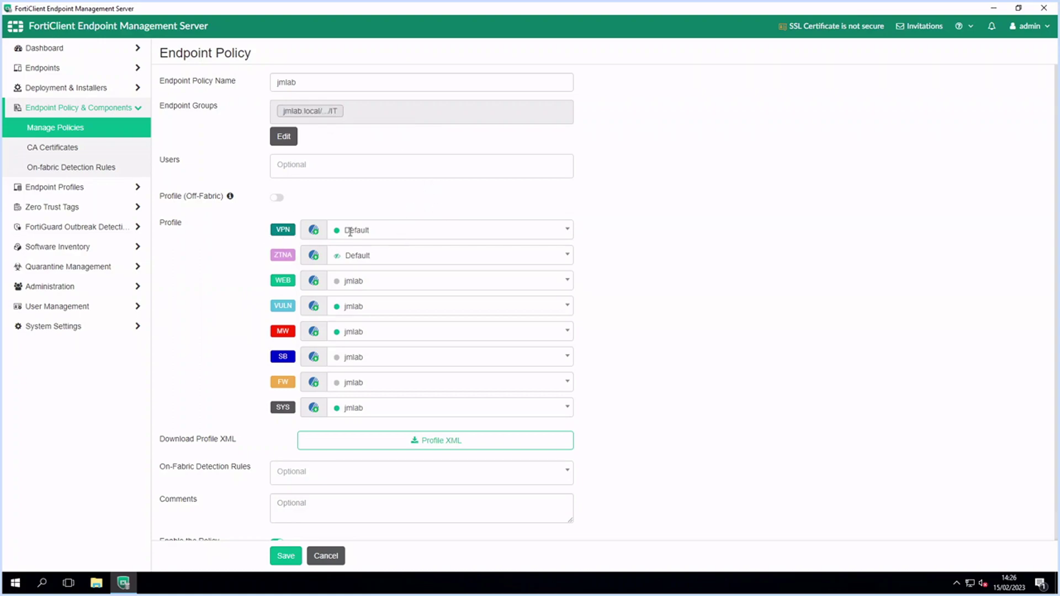
scroll(252, 385, down, 1)
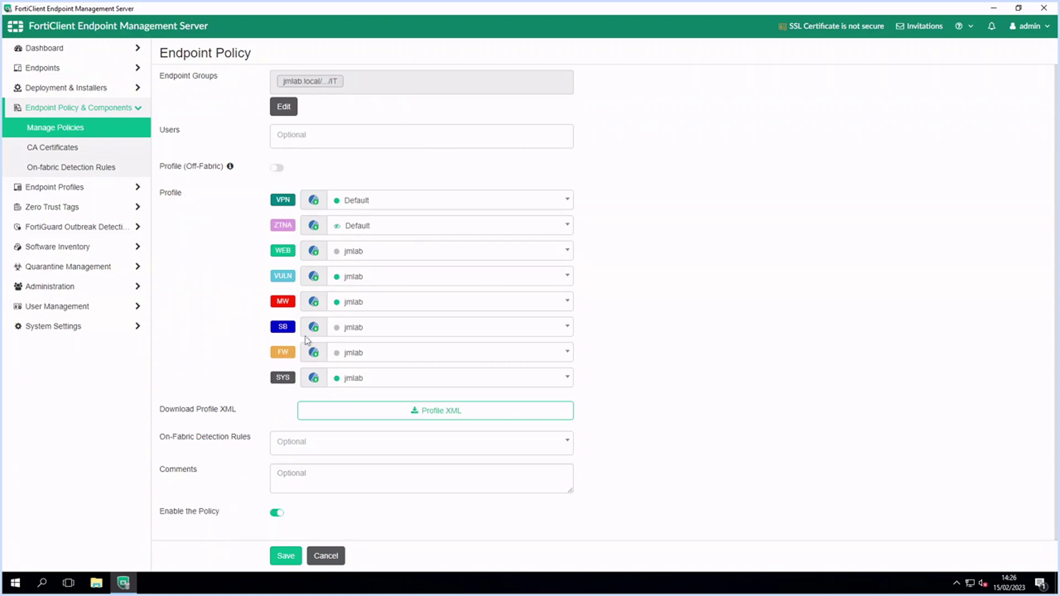
click(57, 187)
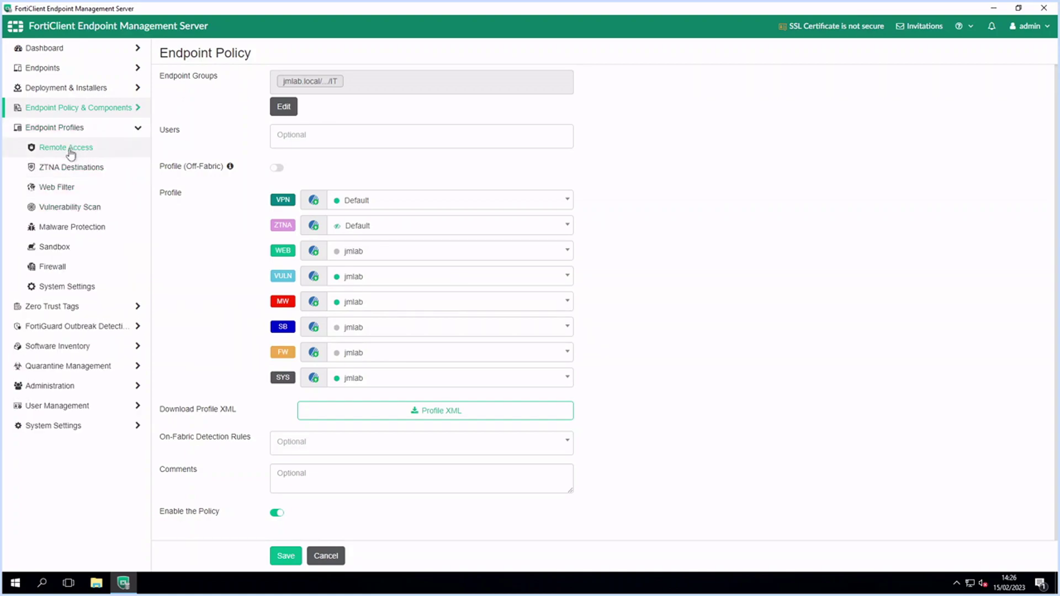
Open the jmlab Web Filter profile for editing
click(70, 150)
click(69, 169)
click(71, 187)
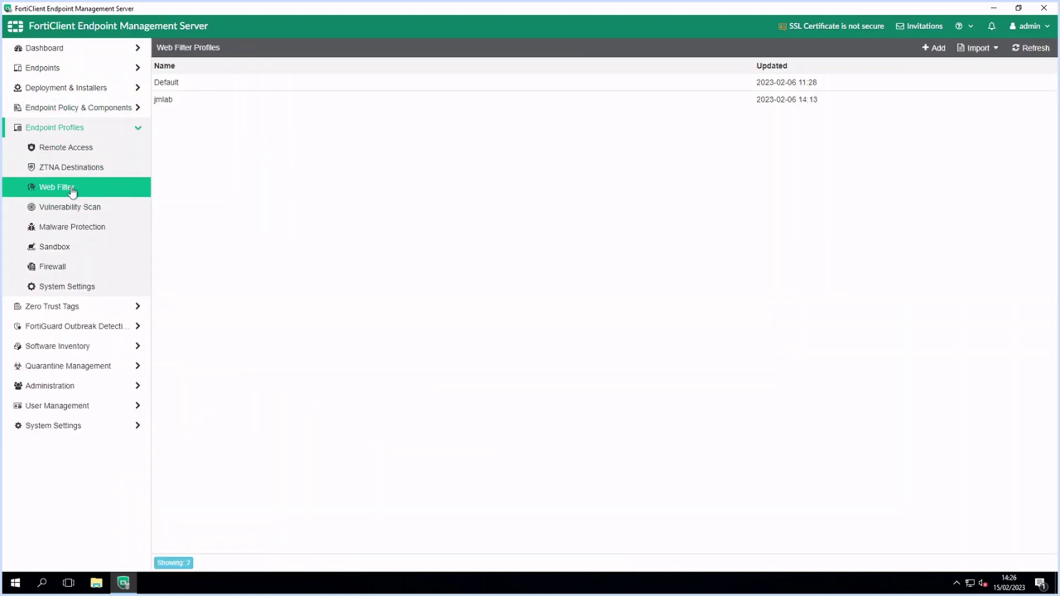
click(198, 102)
click(244, 48)
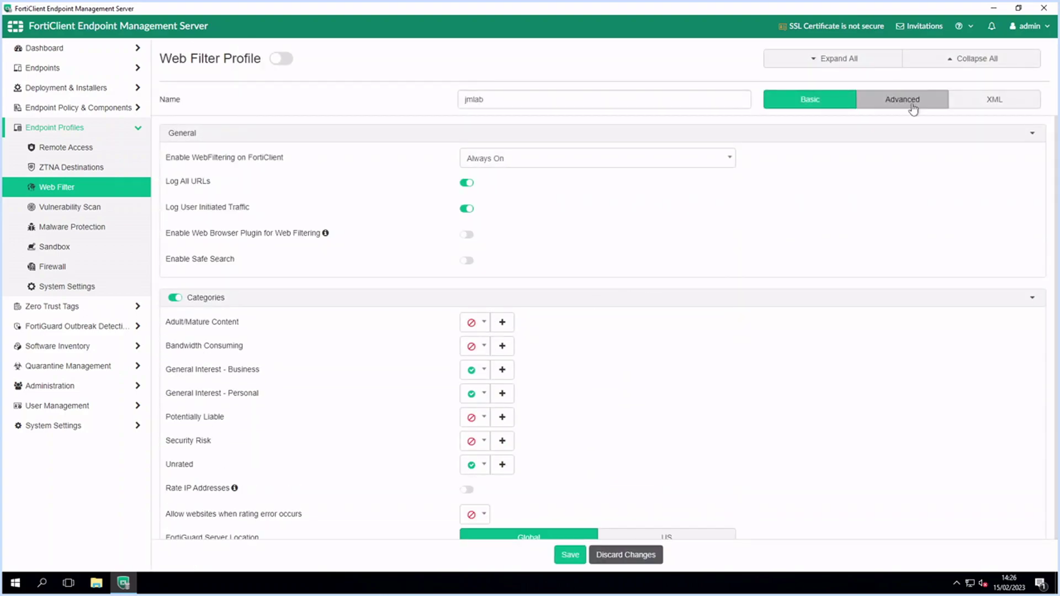
Inspect its advanced category settings, including the Security Risk actions and subcategories
click(912, 107)
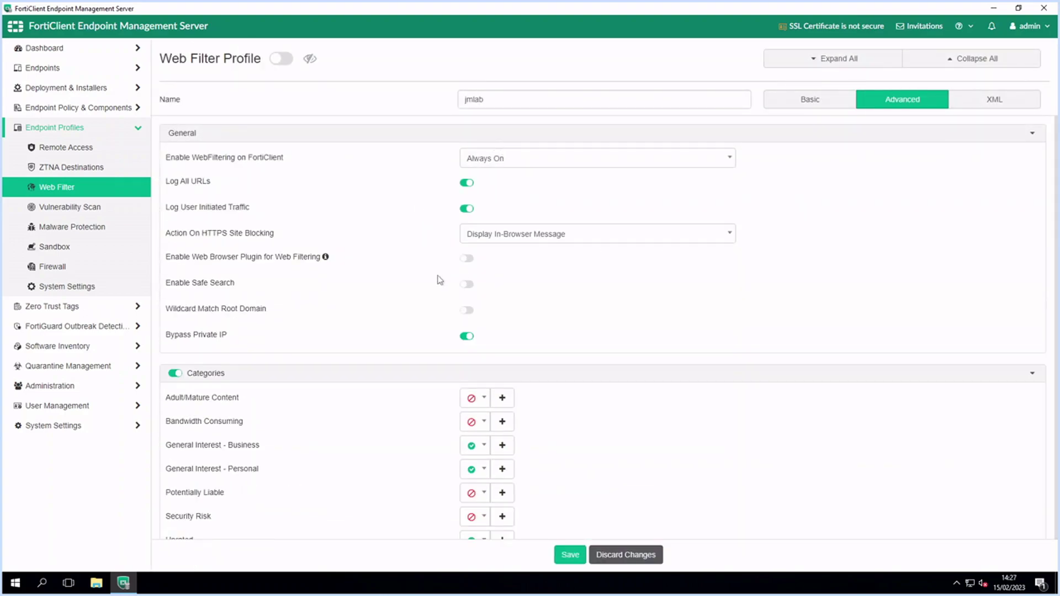
scroll(440, 280, down, 3)
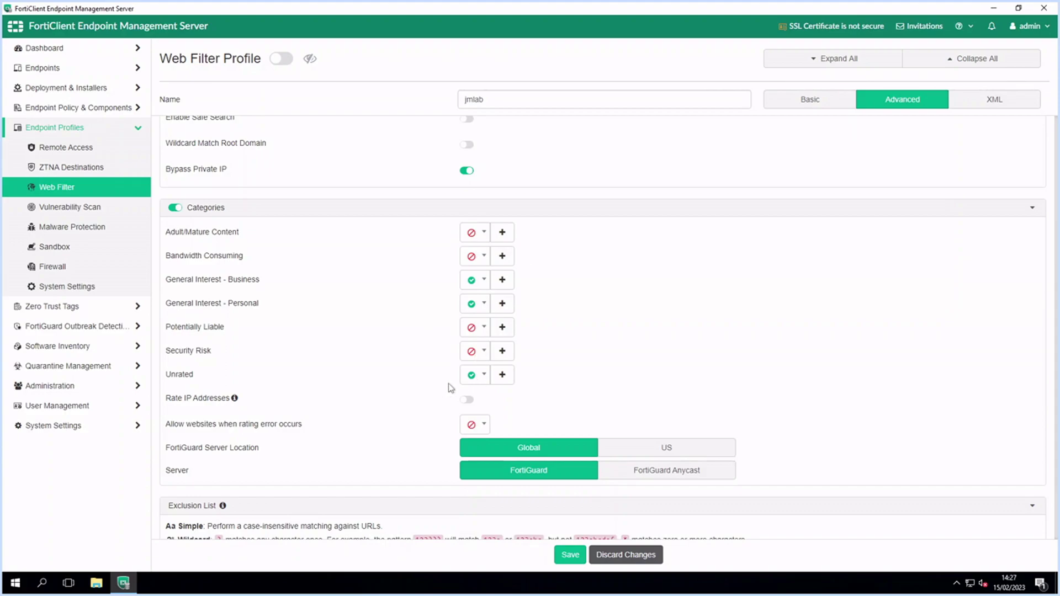
click(484, 351)
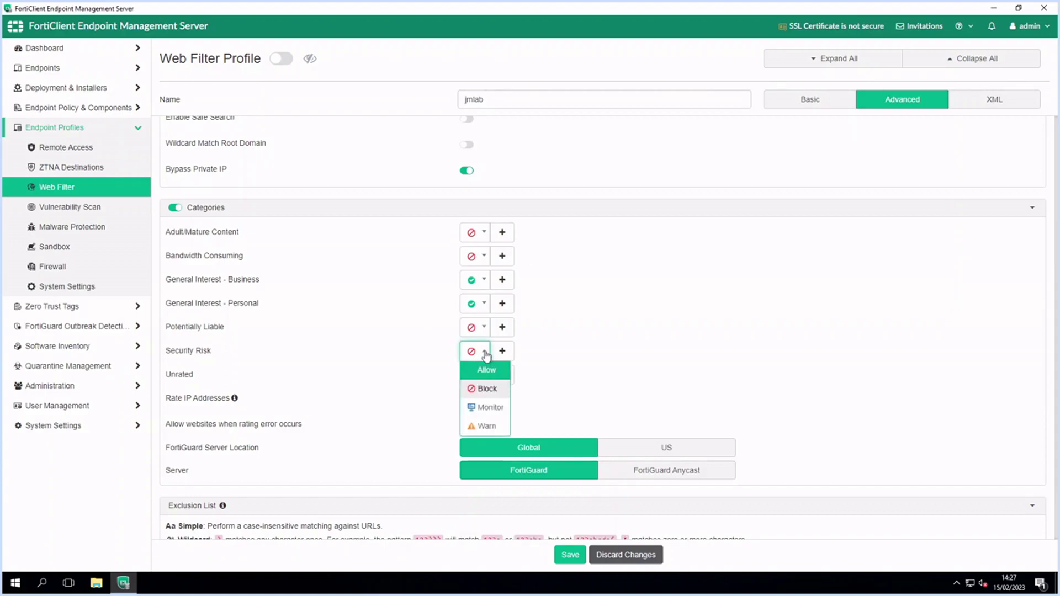
click(502, 352)
click(502, 351)
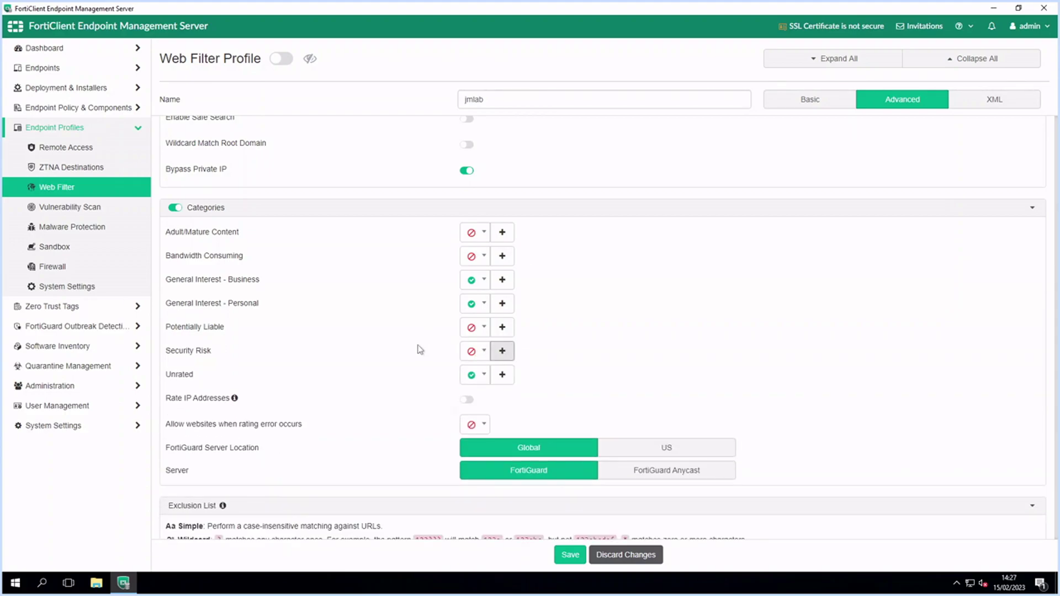
scroll(421, 348, down, 2)
Scroll through the jmlab Malware Protection profile's advanced settings
click(66, 228)
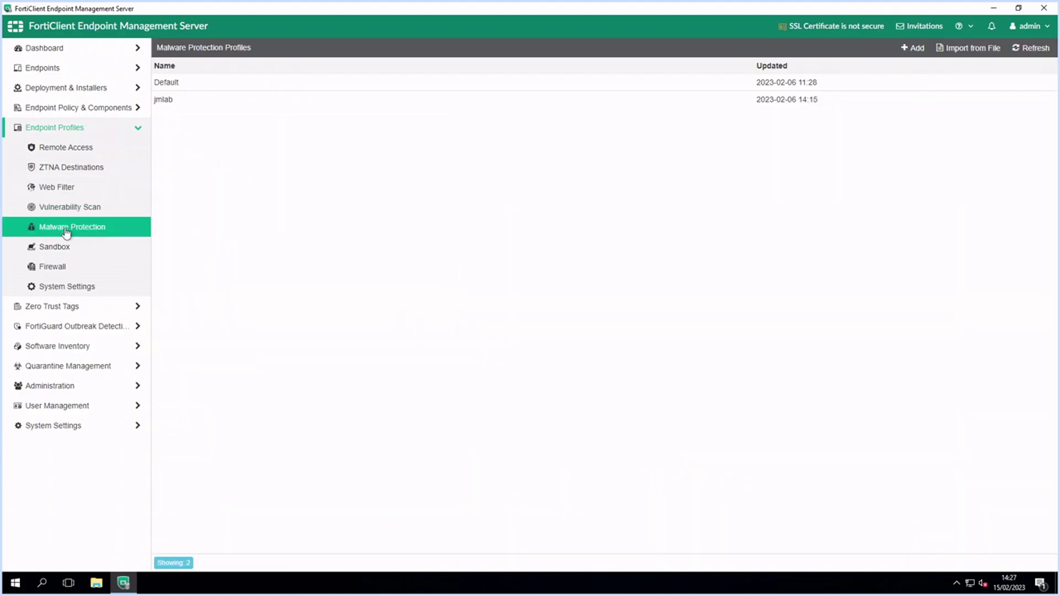
click(414, 102)
click(276, 47)
click(902, 99)
scroll(616, 246, down, 2)
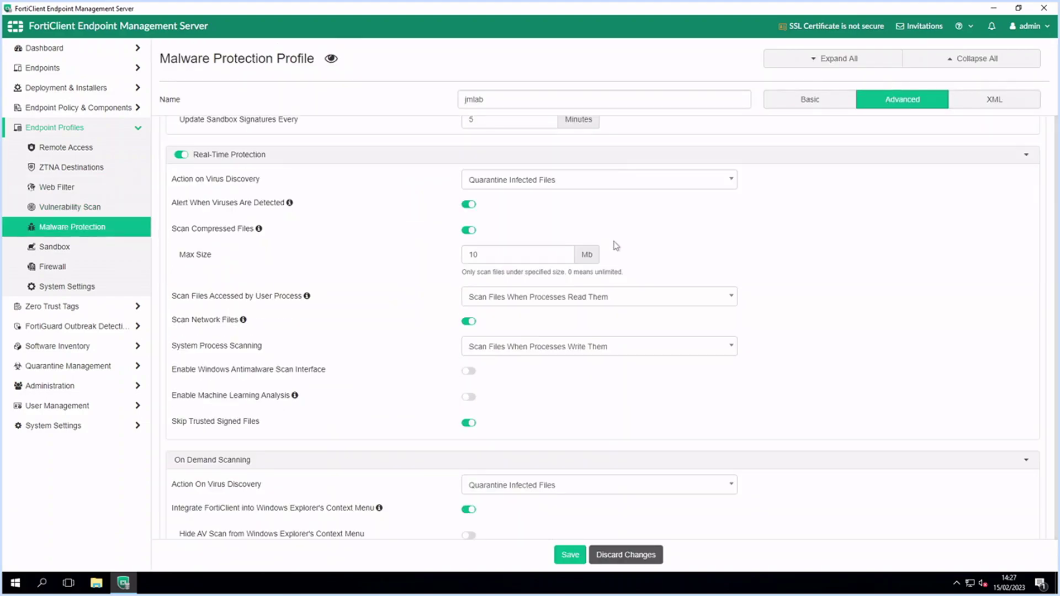
scroll(545, 375, down, 10)
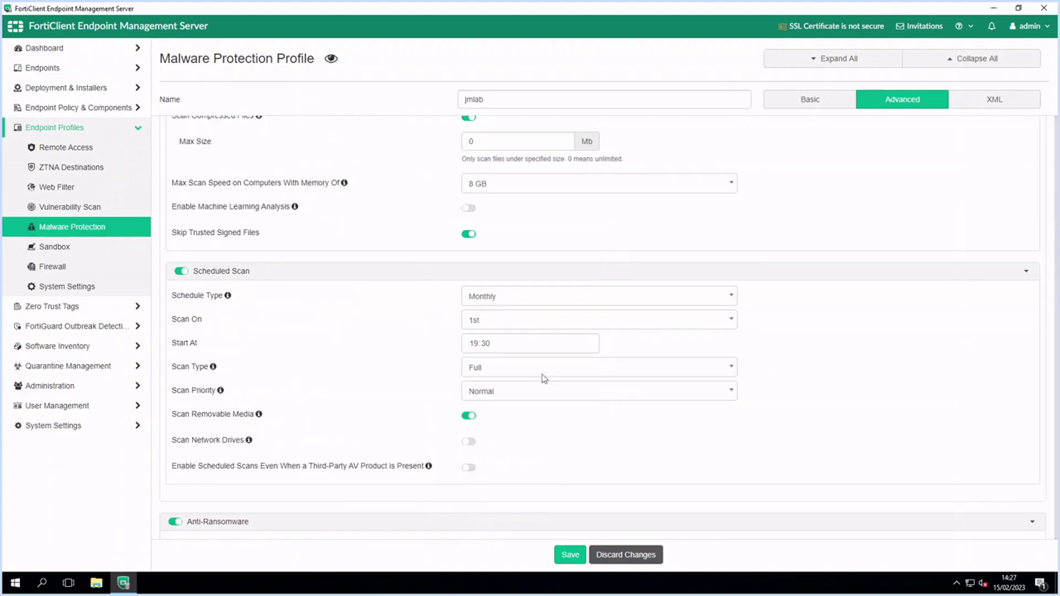
scroll(544, 378, down, 12)
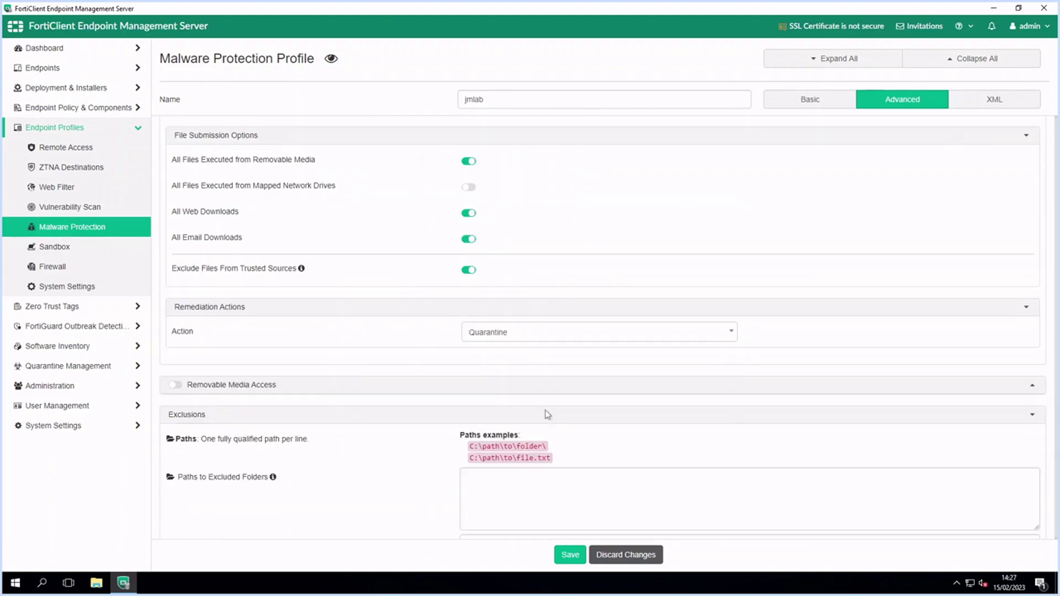
scroll(546, 414, down, 2)
Open the jmlab Firewall profile's advanced settings, with Botnet blocked and other categories allowed
click(52, 268)
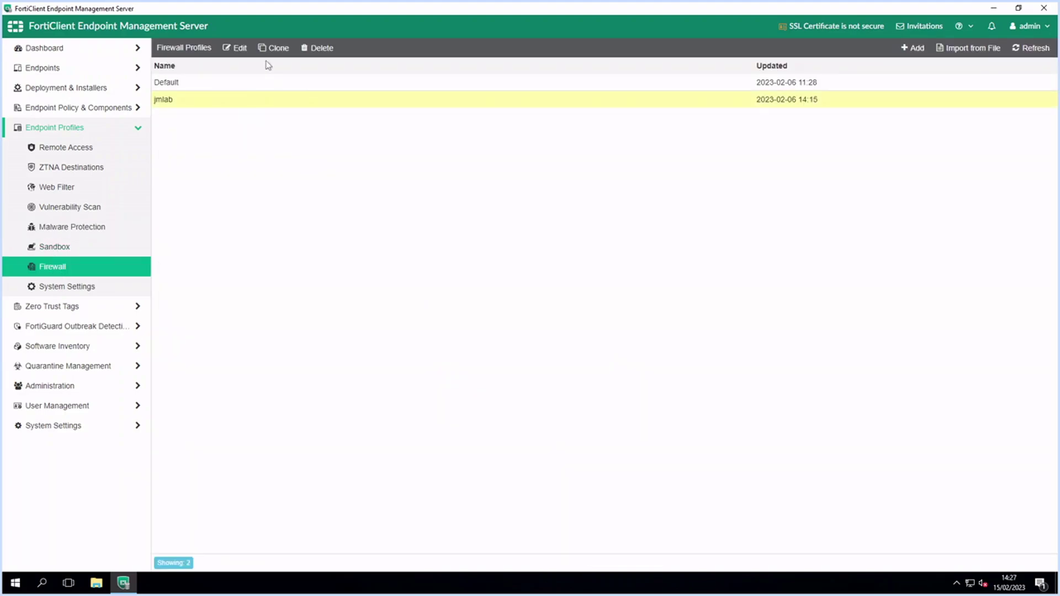
double_click(271, 100)
click(906, 99)
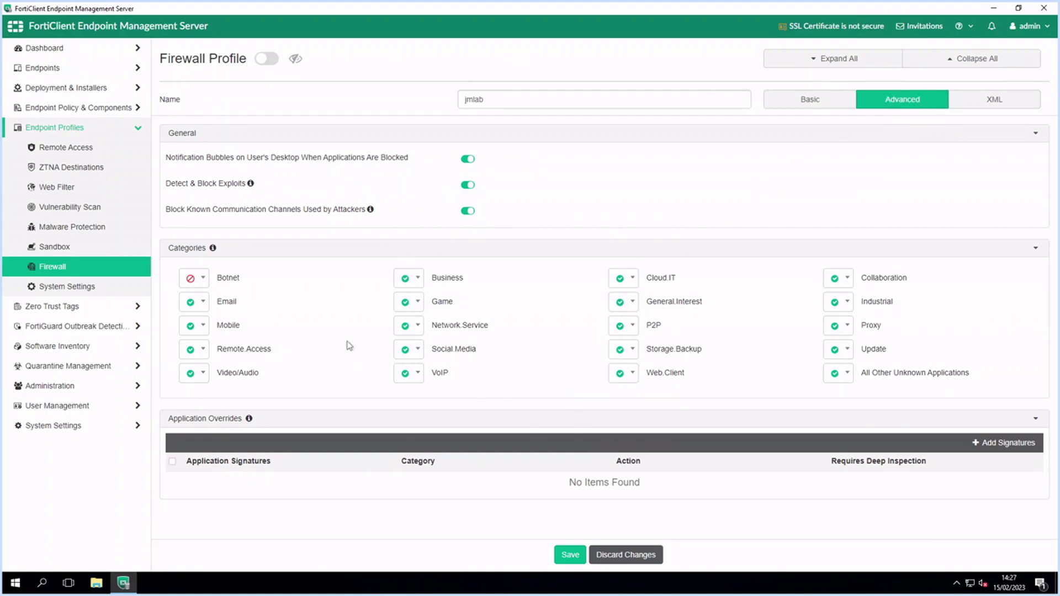
Scroll through the jmlab System Settings profile
click(98, 288)
double_click(254, 103)
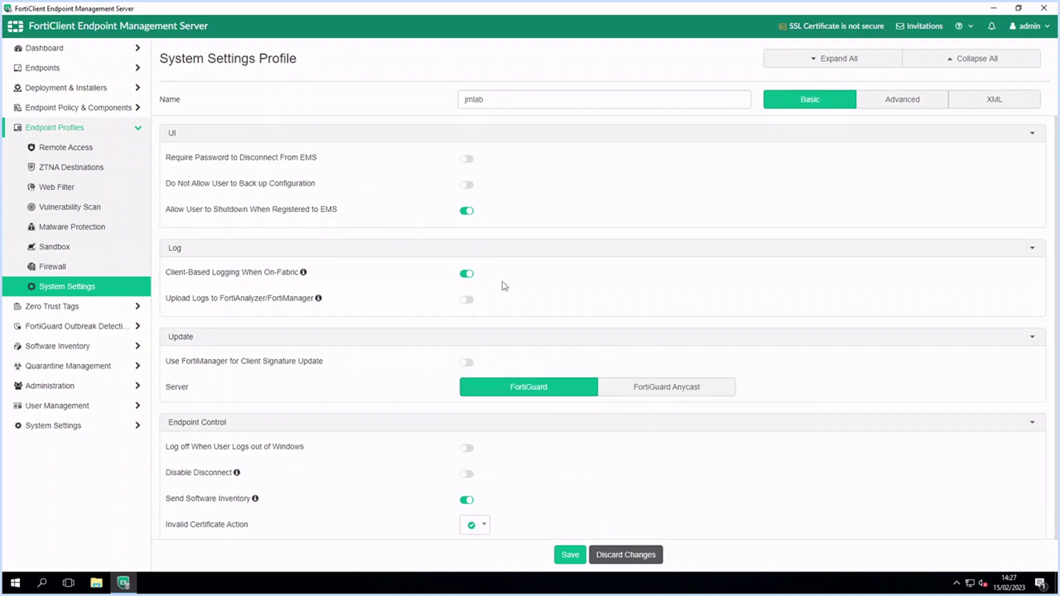
scroll(575, 276, down, 3)
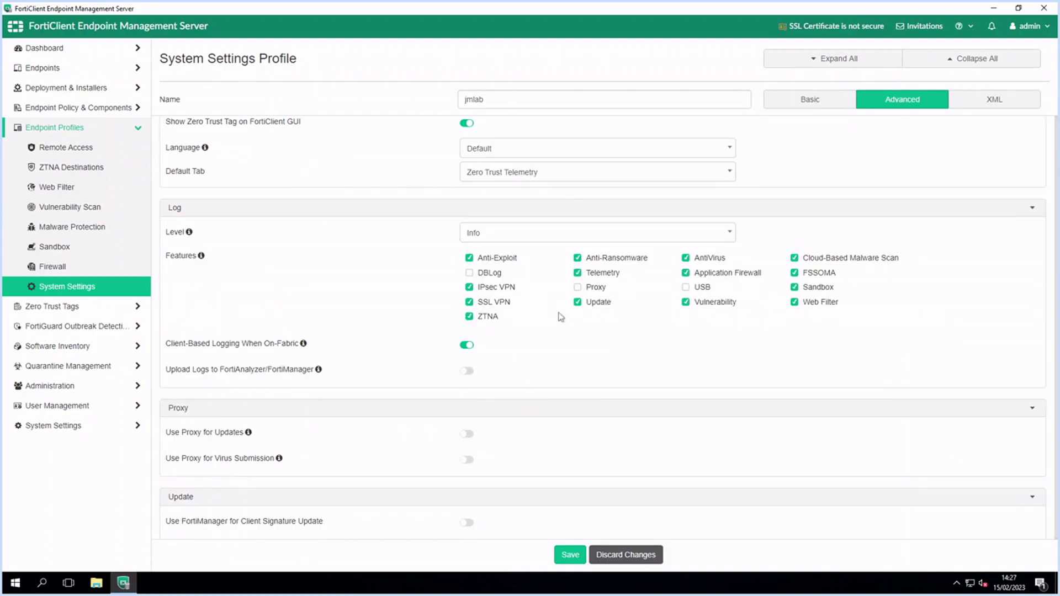
scroll(432, 305, down, 2)
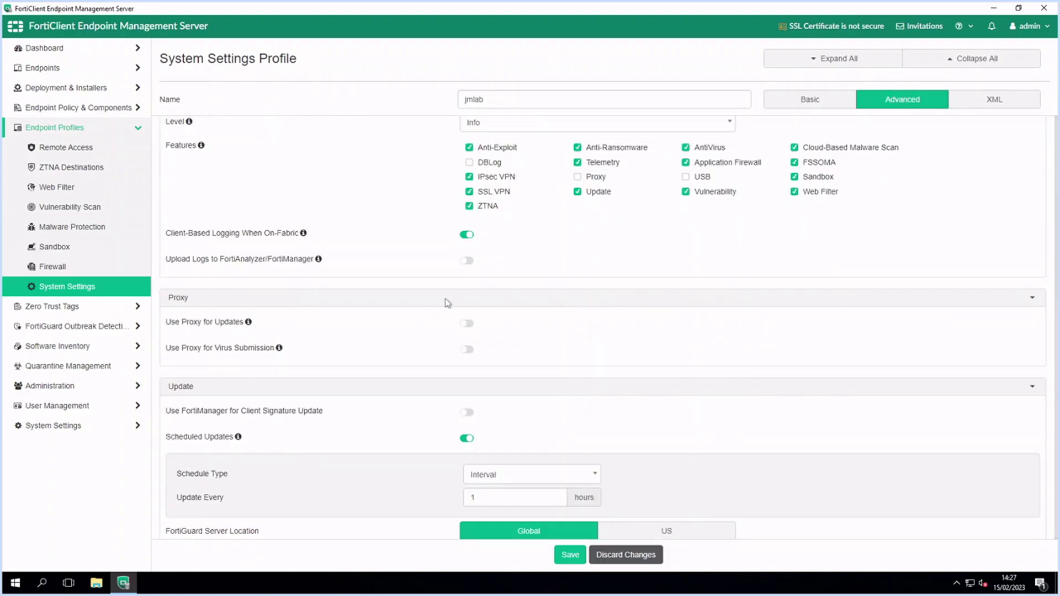
scroll(447, 303, down, 17)
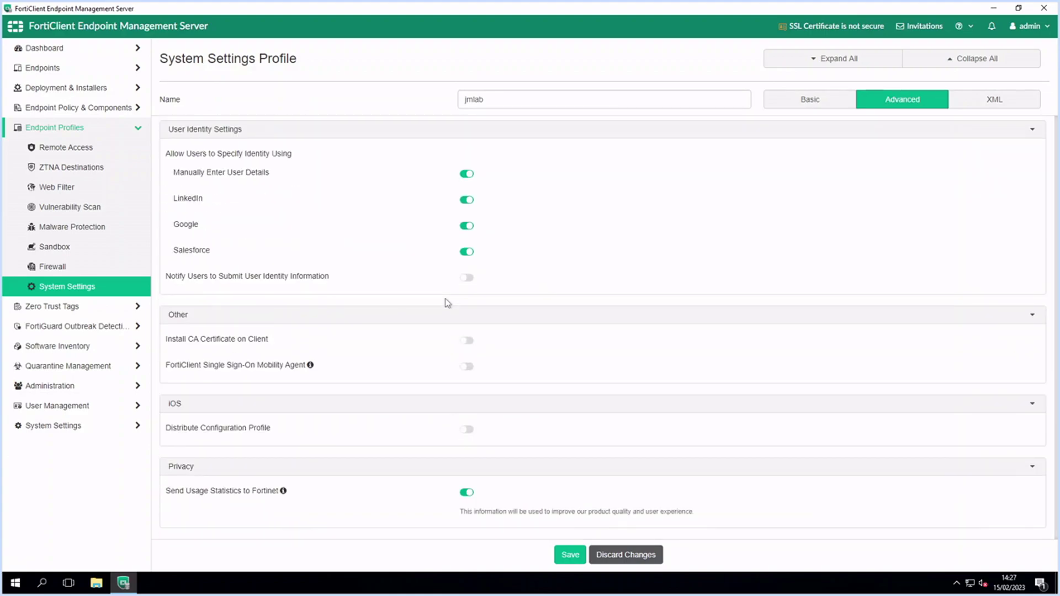
scroll(445, 301, up, 12)
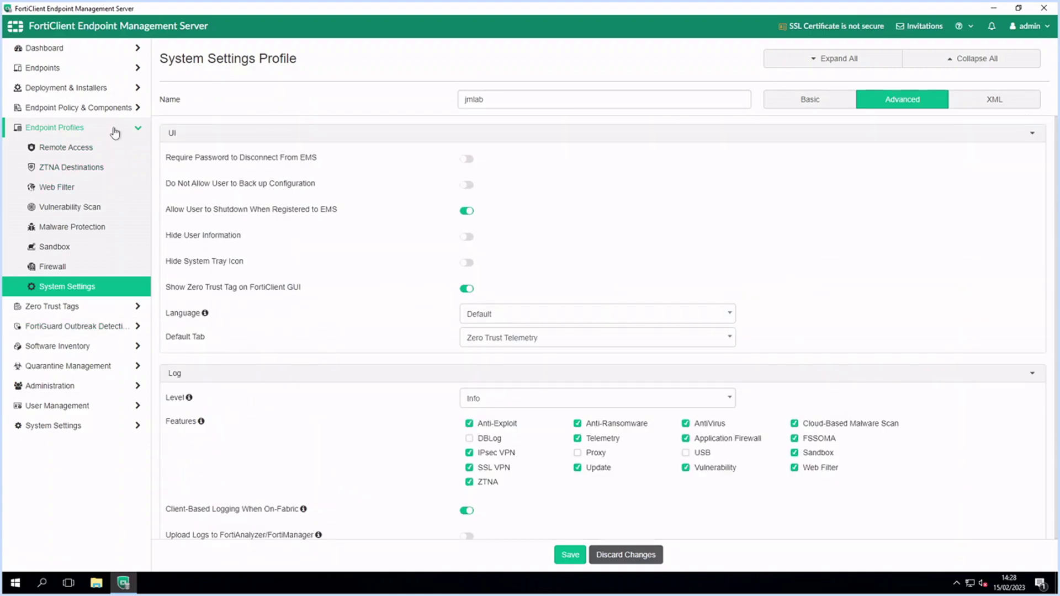
Copy the jmlab installer package's download link from the FortiClient Installer page
click(105, 109)
click(81, 132)
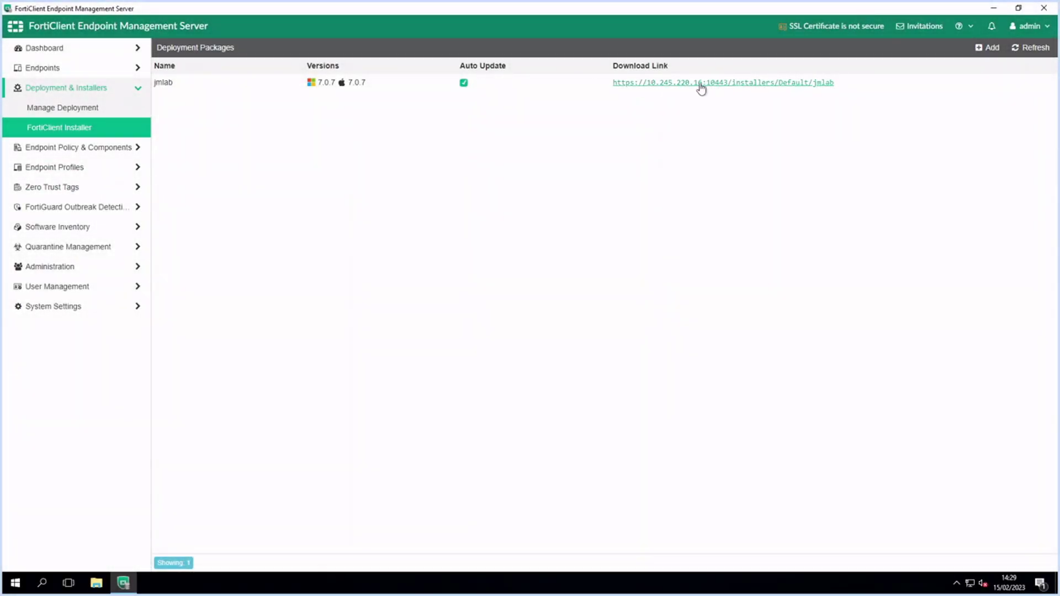
drag(838, 88, 612, 88)
key(ctrl+c)
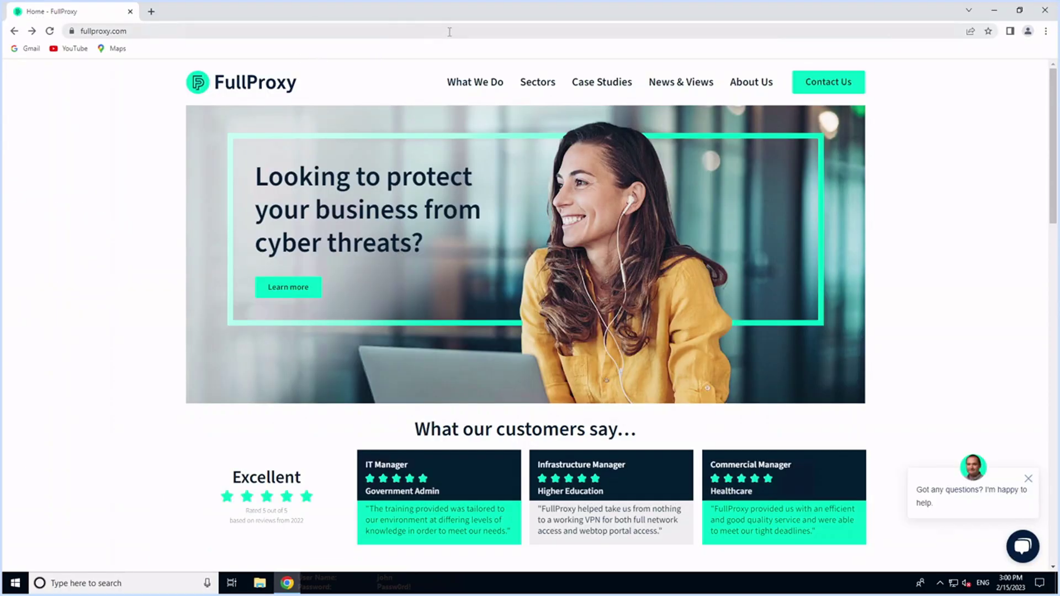
Load the pasted installer URL in Chrome, download FortiClientSetup_7.0.7_x64.exe and run it
click(449, 31)
key(ctrl+v)
key(Return)
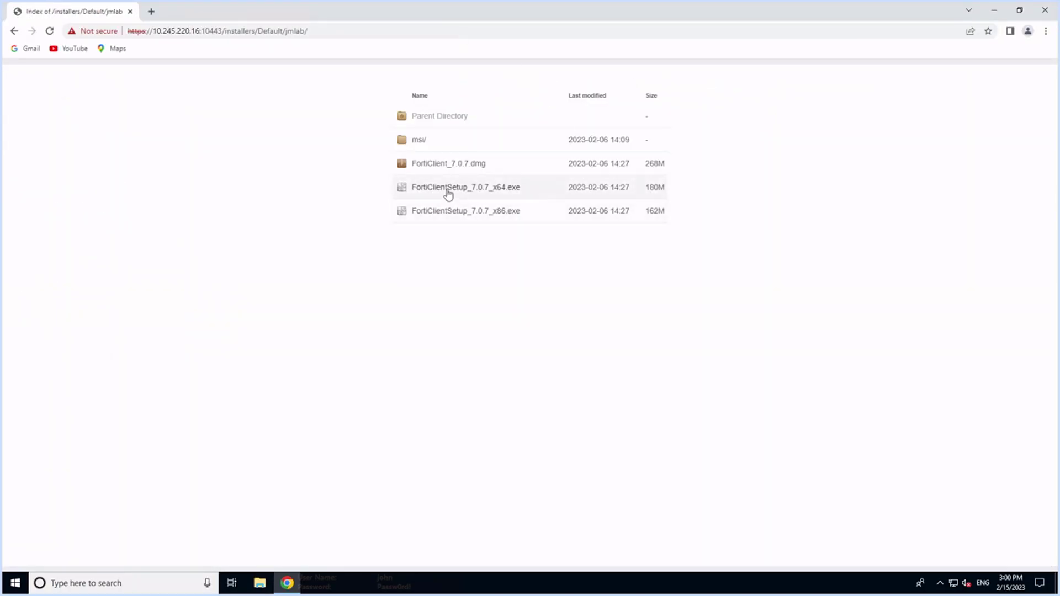
click(451, 188)
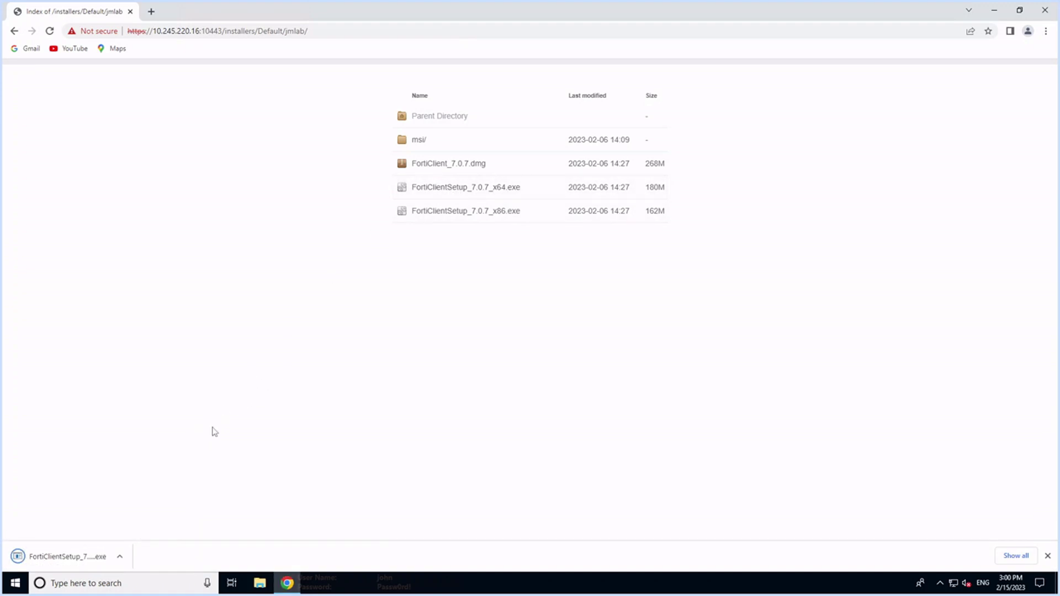
click(66, 558)
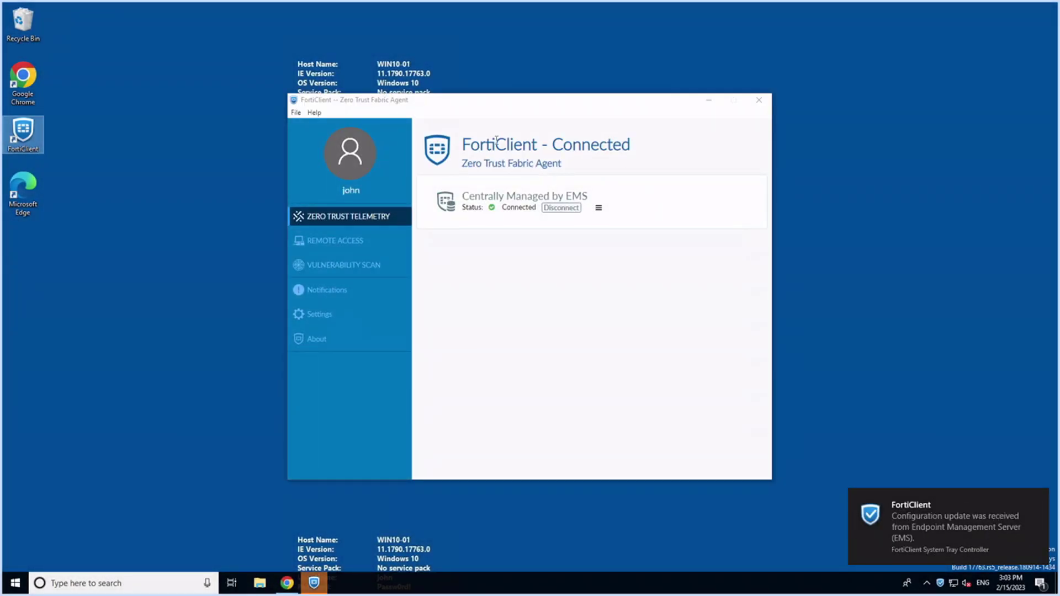
Check FortiClient's Centrally Managed by EMS status, then view its About information
drag(564, 164, 546, 144)
click(596, 171)
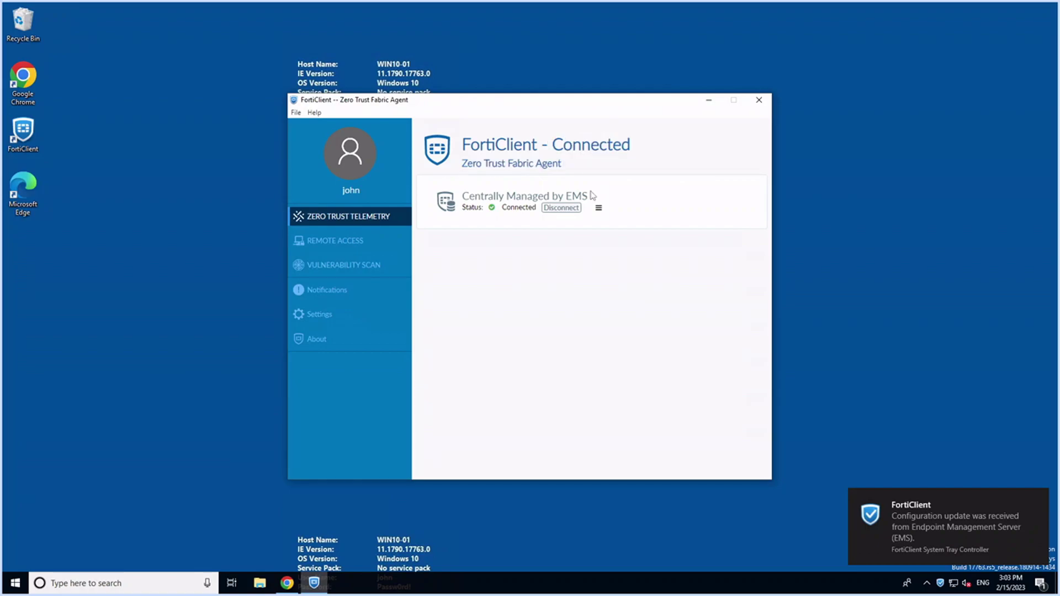
drag(598, 197, 461, 196)
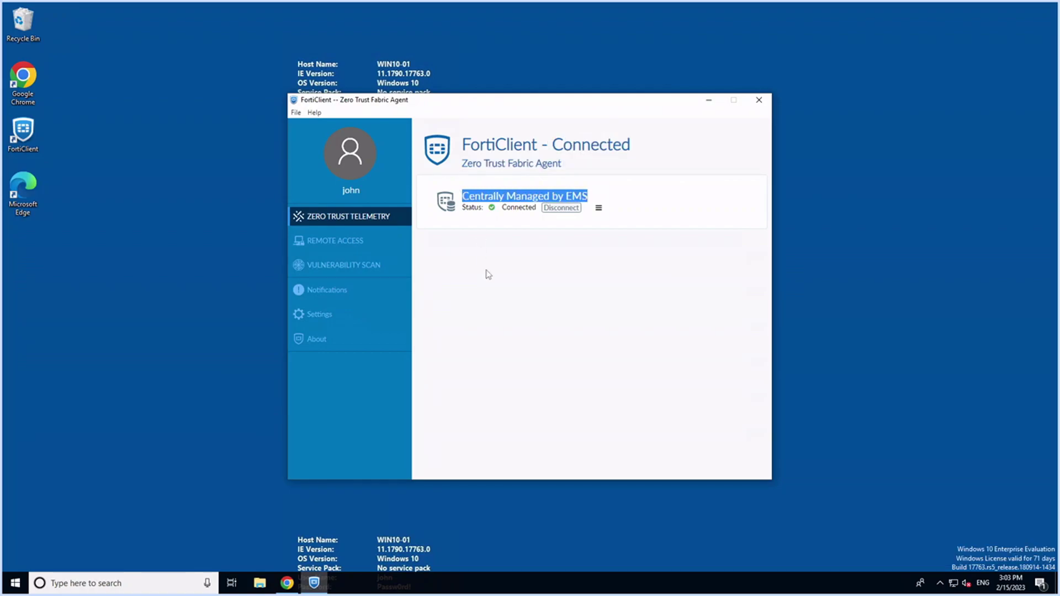
click(318, 344)
click(319, 349)
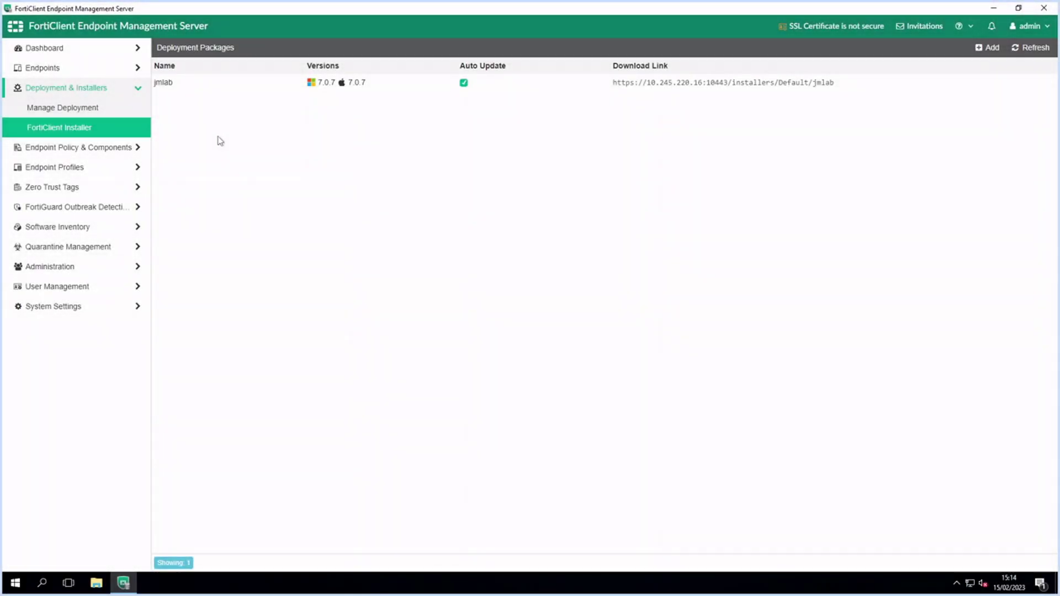
List all endpoints and expand Win10-01's summary: FortiClient 7.0.3.0345, jmlab policy, Online
click(49, 88)
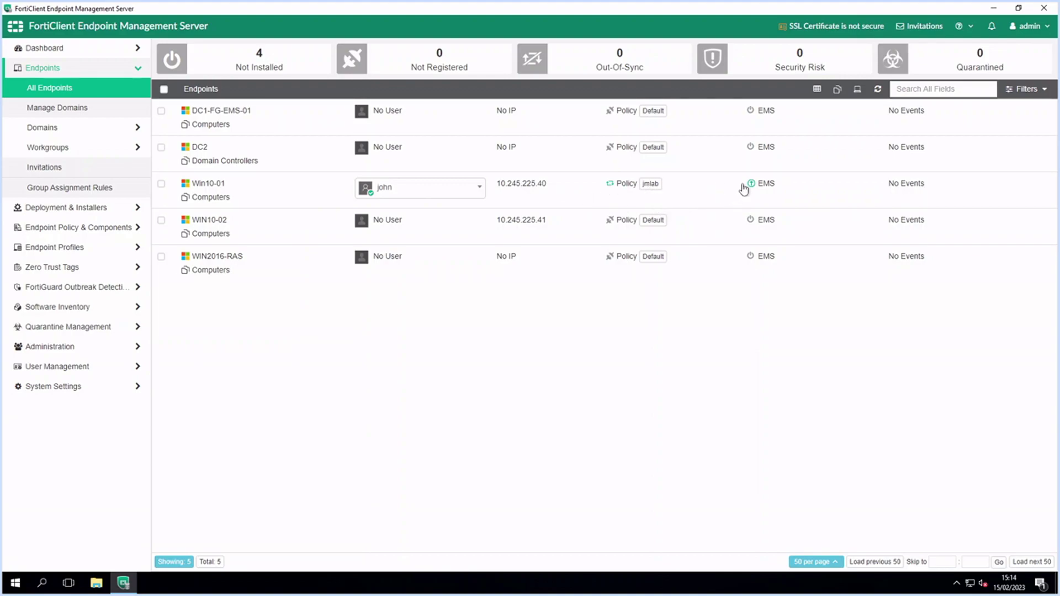
mouse_move(752, 188)
click(282, 194)
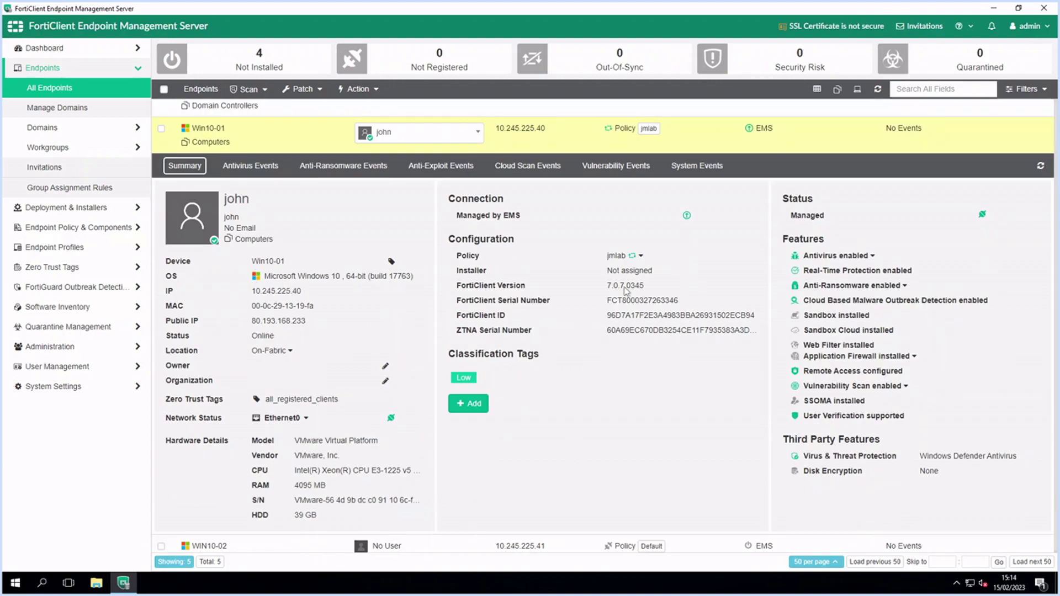
Expand and collapse the jmlab policy profiles and the antivirus and anti-ransomware feature details
click(642, 258)
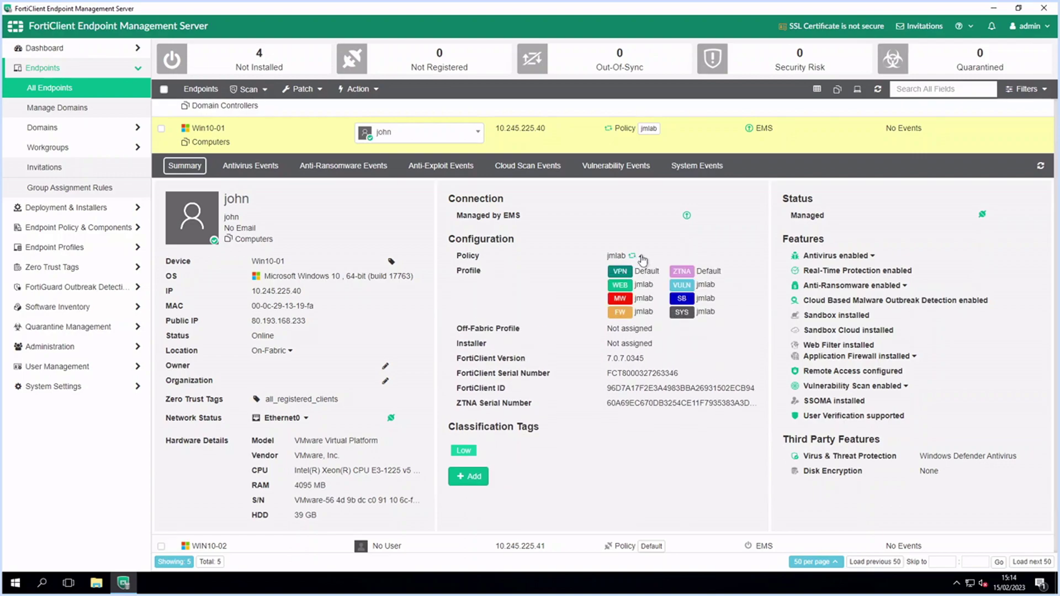
click(640, 257)
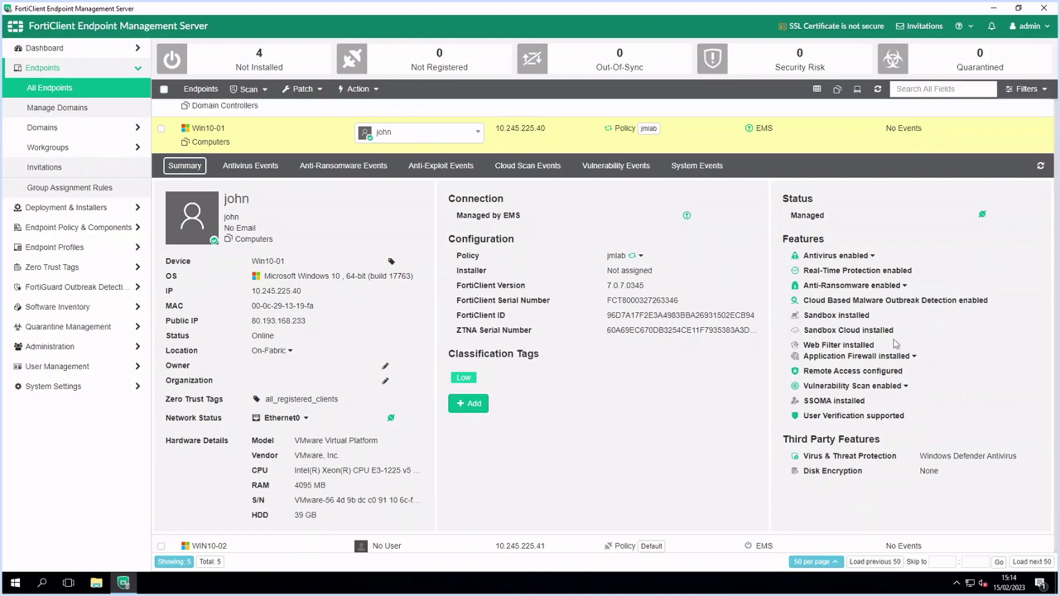
click(872, 256)
click(872, 257)
click(905, 286)
click(905, 286)
Step through Win10-01's antivirus, anti-ransomware, anti-exploit, cloud scan, vulnerability and system event tabs
click(250, 165)
click(343, 219)
click(440, 219)
click(527, 219)
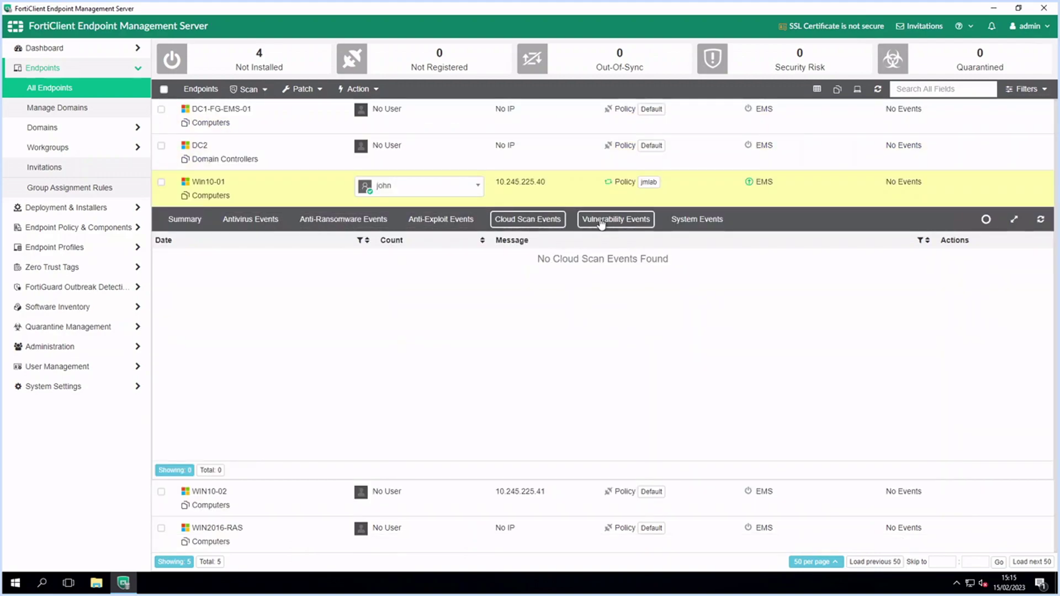
click(601, 221)
click(717, 220)
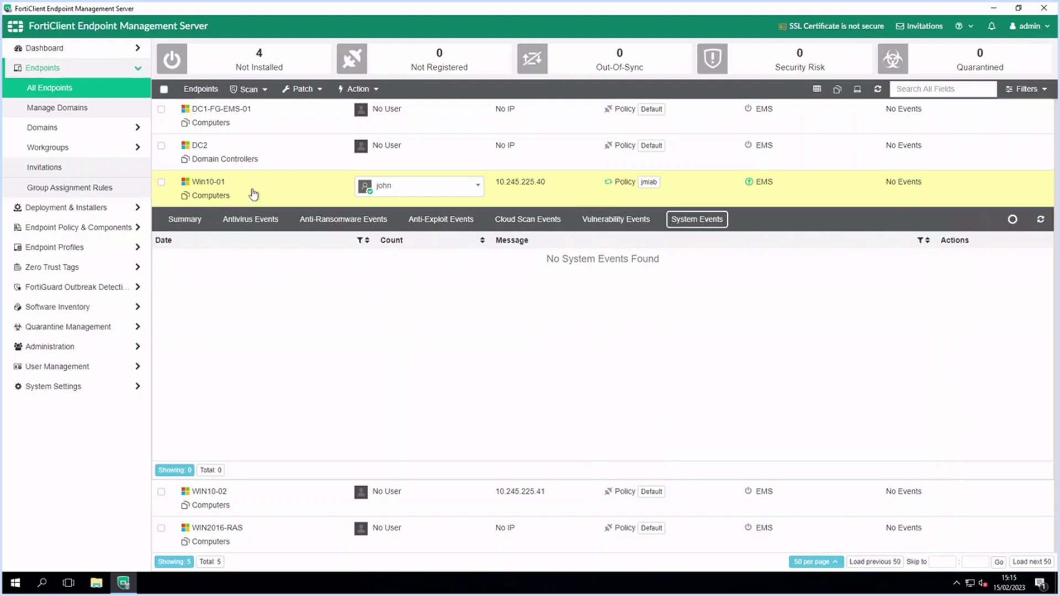
Select the Win10-01 endpoint and launch two scans on it from the Scan list
click(162, 184)
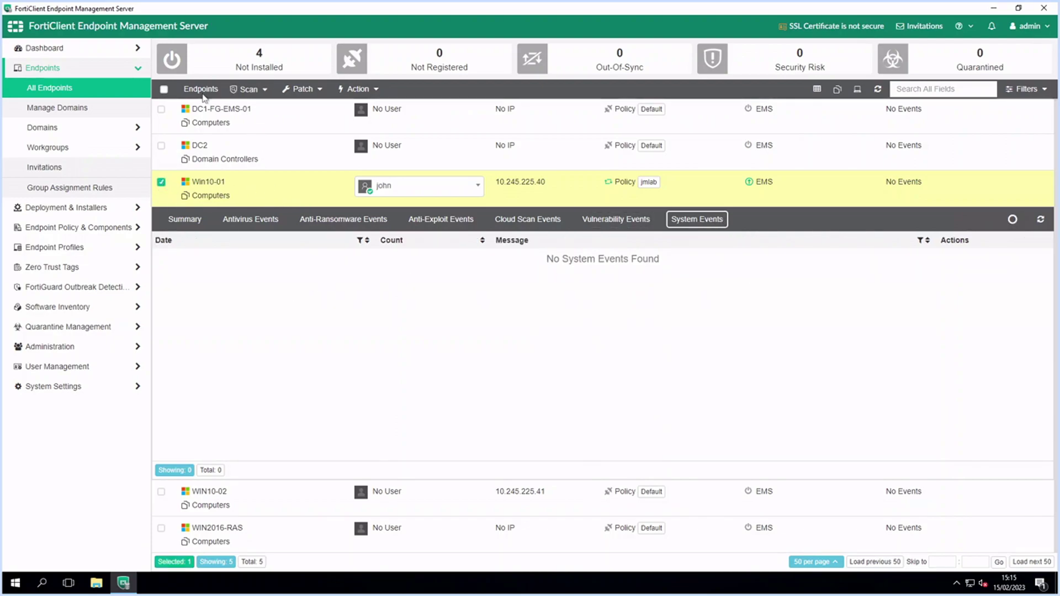
click(247, 90)
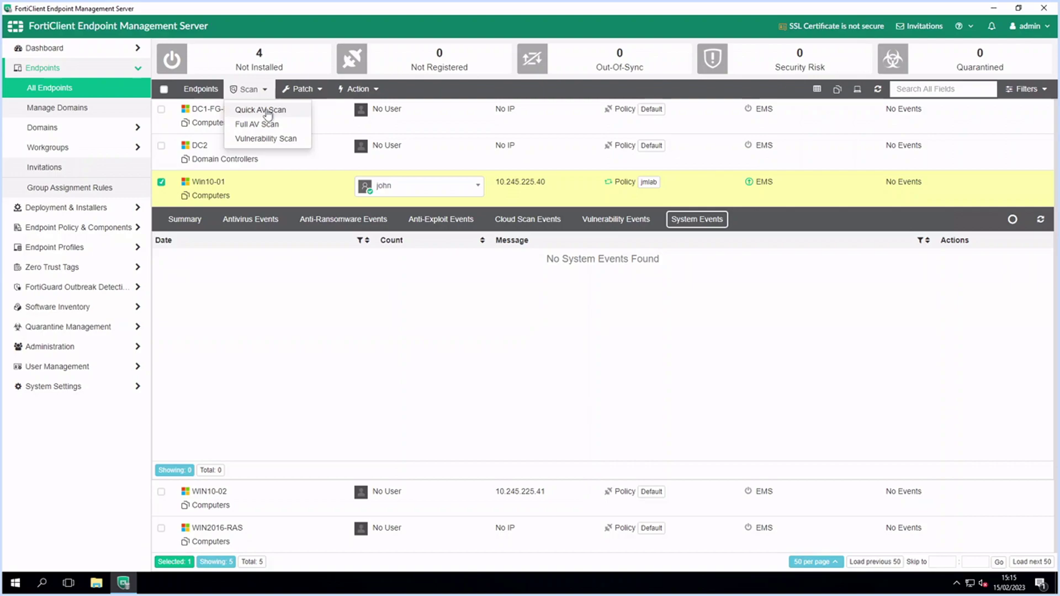
click(268, 113)
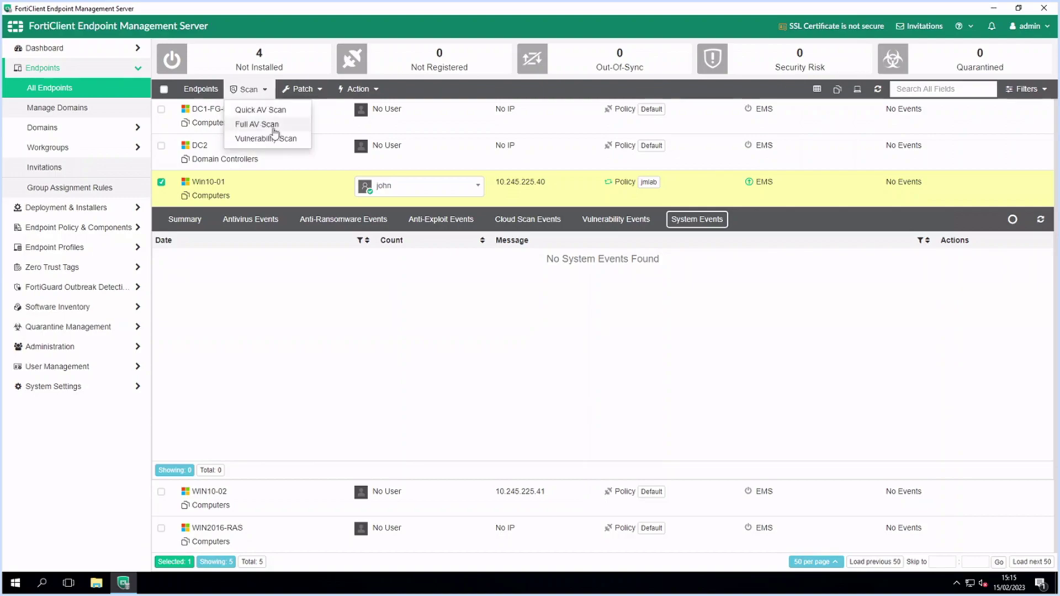
click(274, 132)
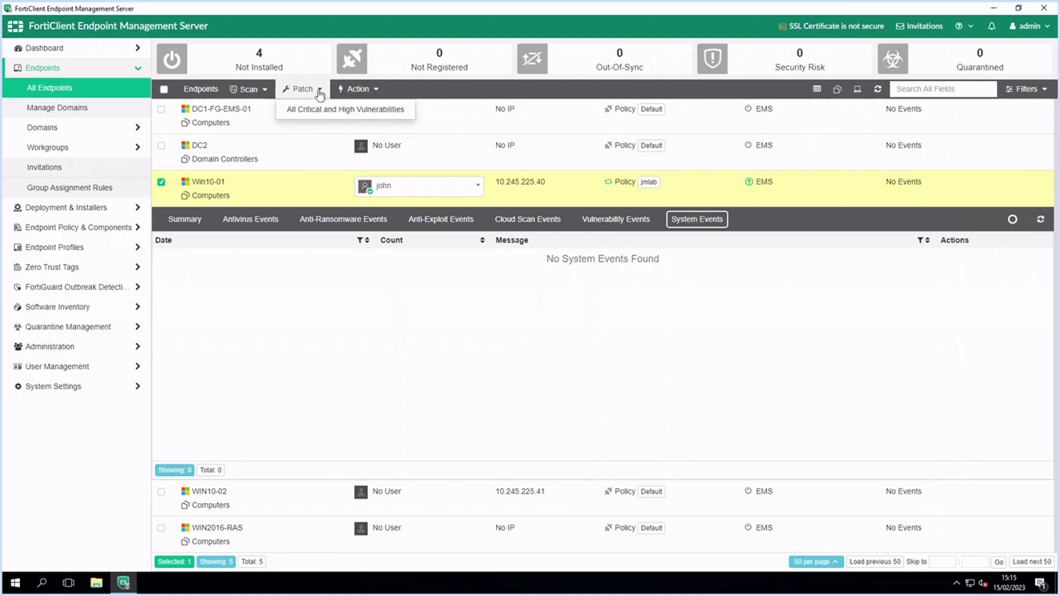
Review the patch and action options, close them unchanged, and collapse Win10-01's details panel
click(357, 89)
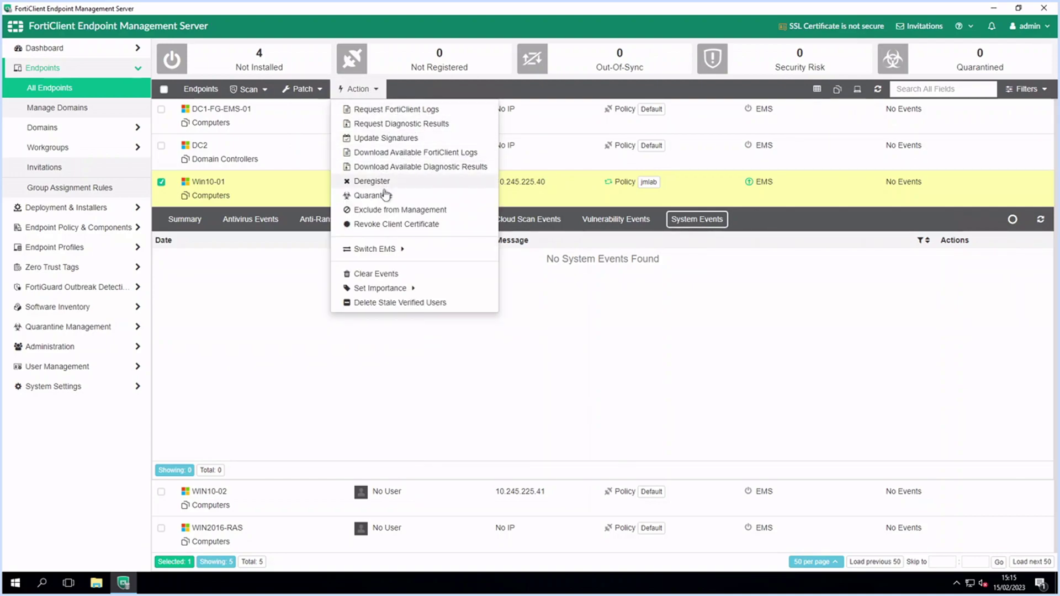
click(243, 354)
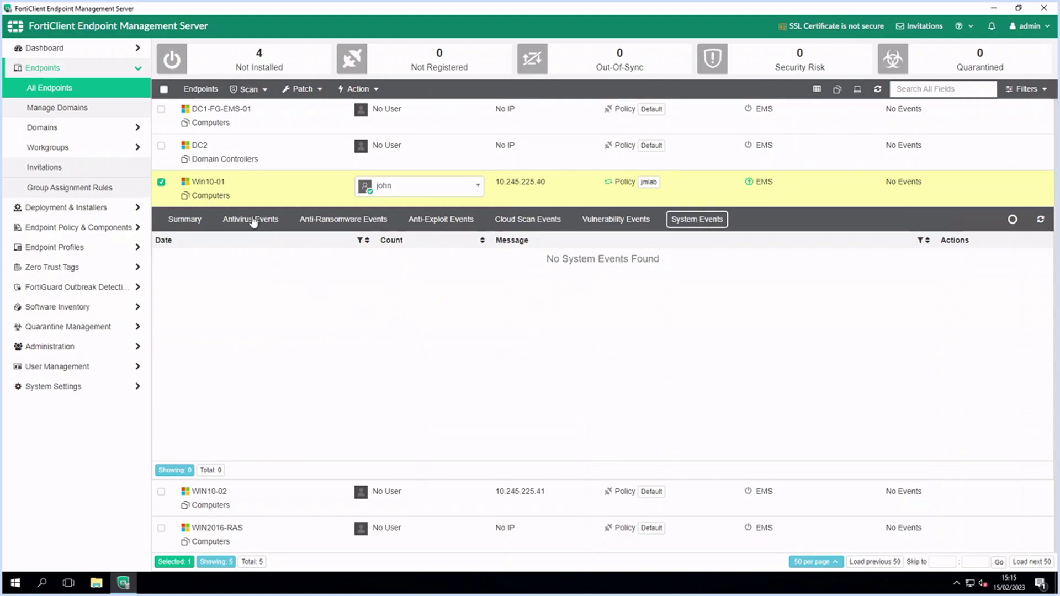
click(275, 185)
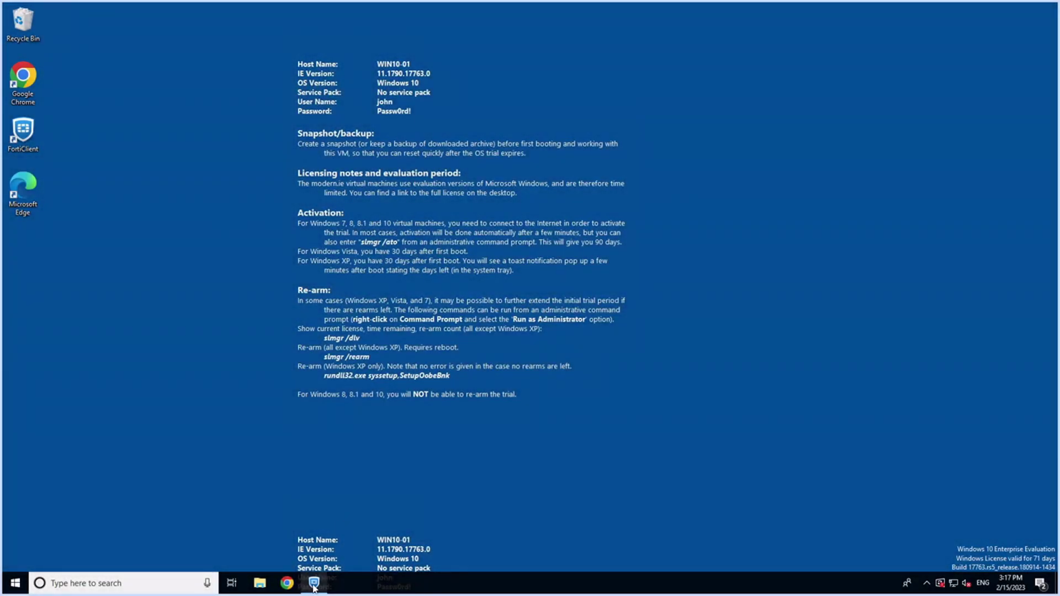
In FortiClient, browse Malware Protection, About and Notifications, then reopen the vulnerability scan results
click(315, 583)
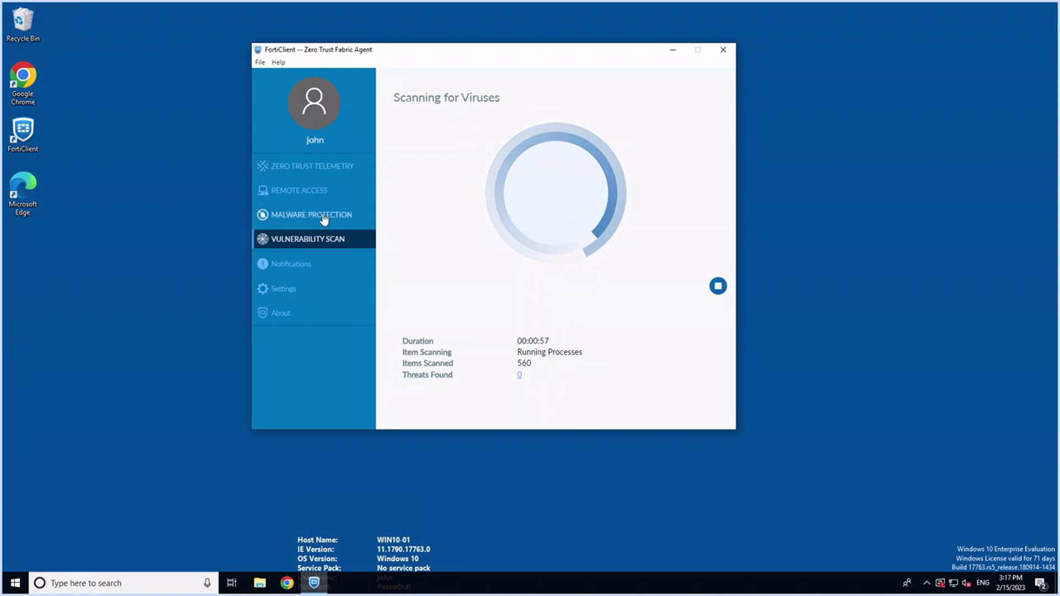
click(343, 217)
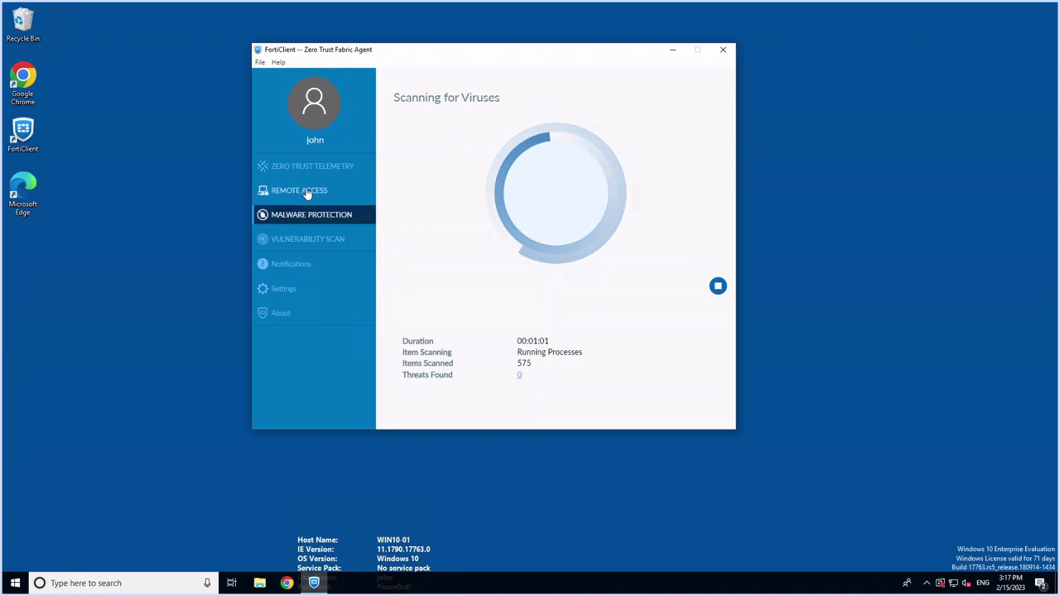
click(284, 317)
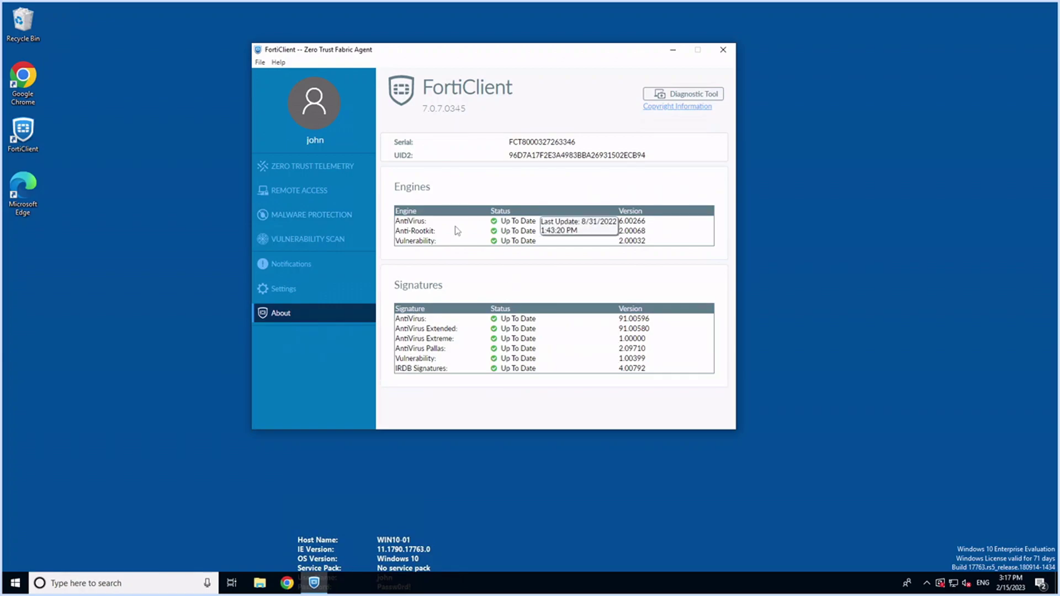
click(303, 265)
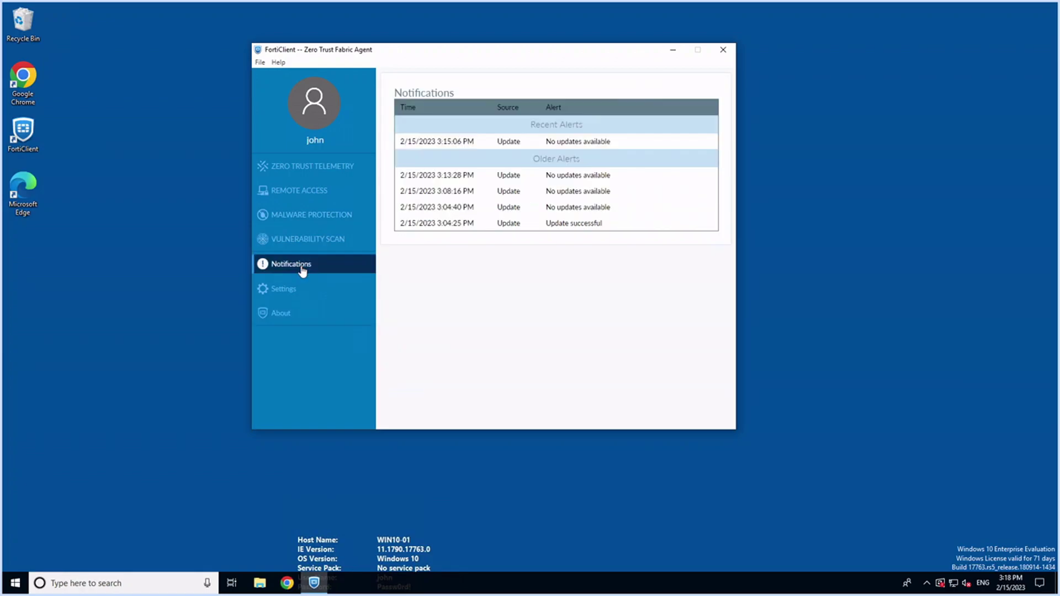
click(300, 241)
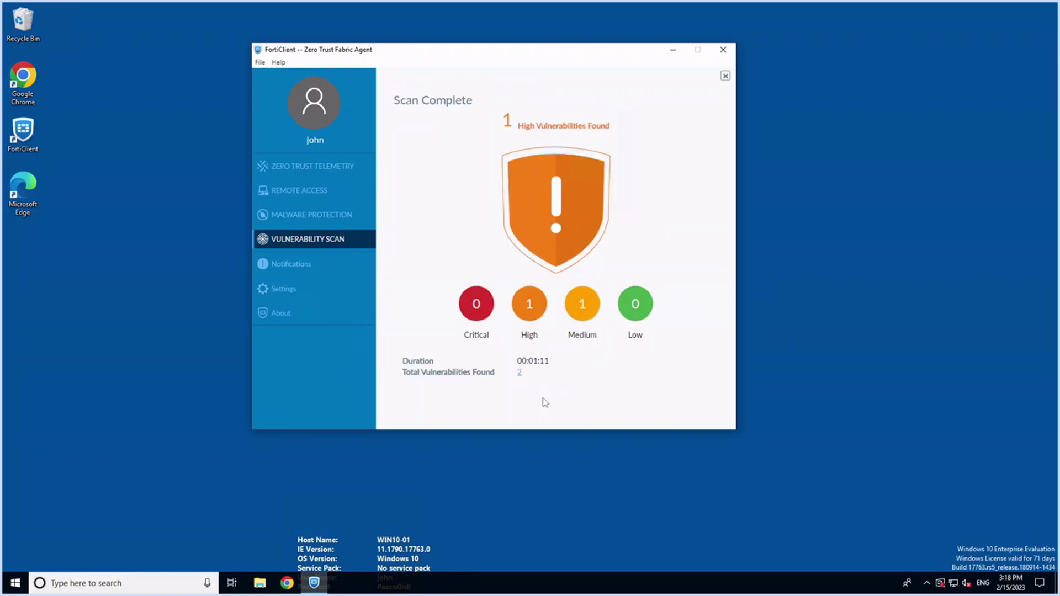
List the found vulnerabilities, expanding 3rd Party App to show VMware Tools' individual entries
click(520, 373)
click(449, 188)
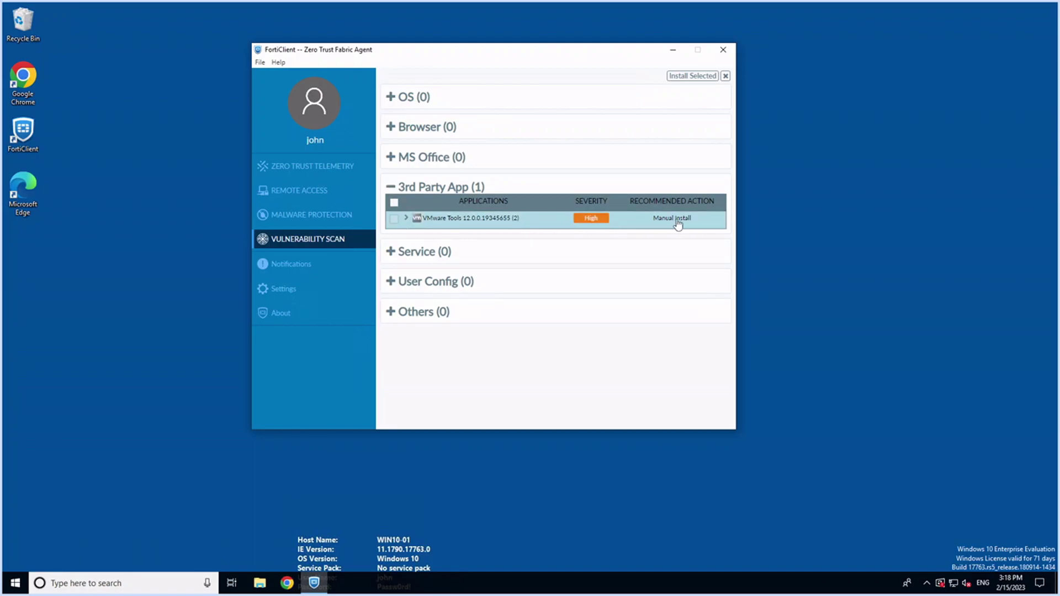
click(406, 218)
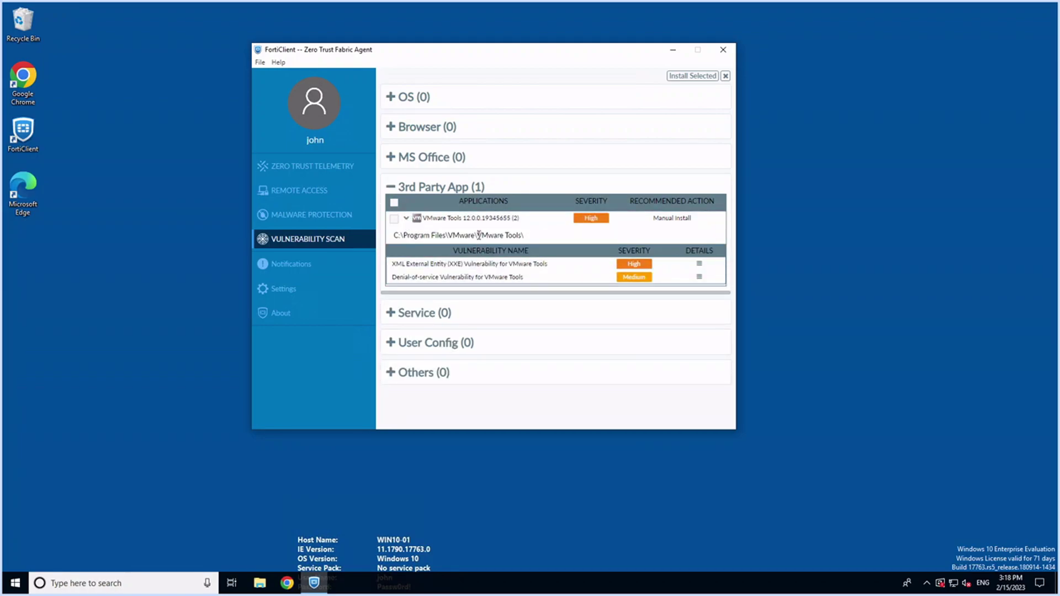
click(391, 189)
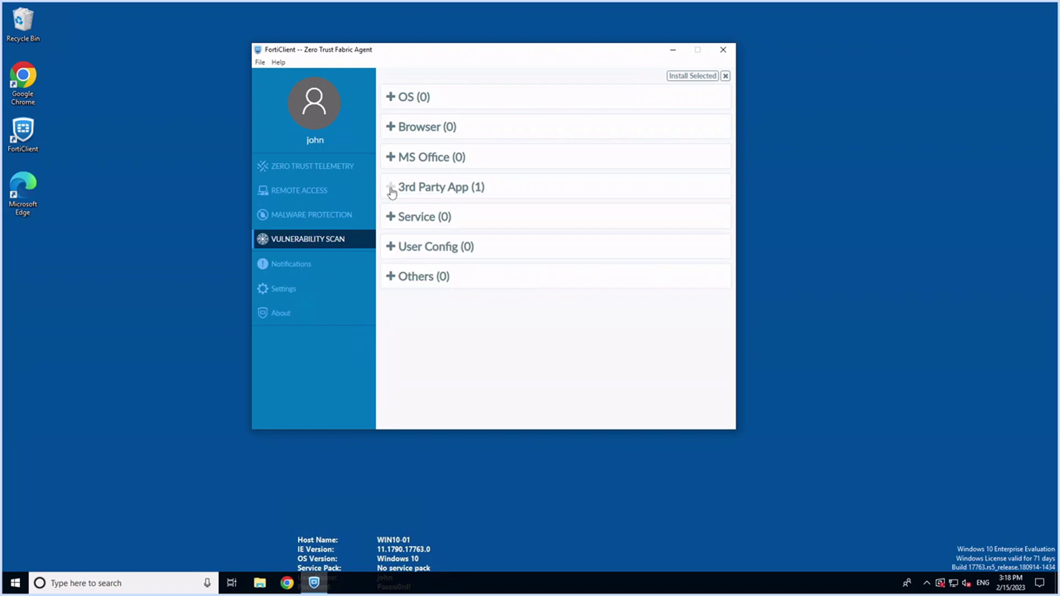
Review the malware protection page's antivirus, cloud malware and anti-ransomware panels
click(338, 216)
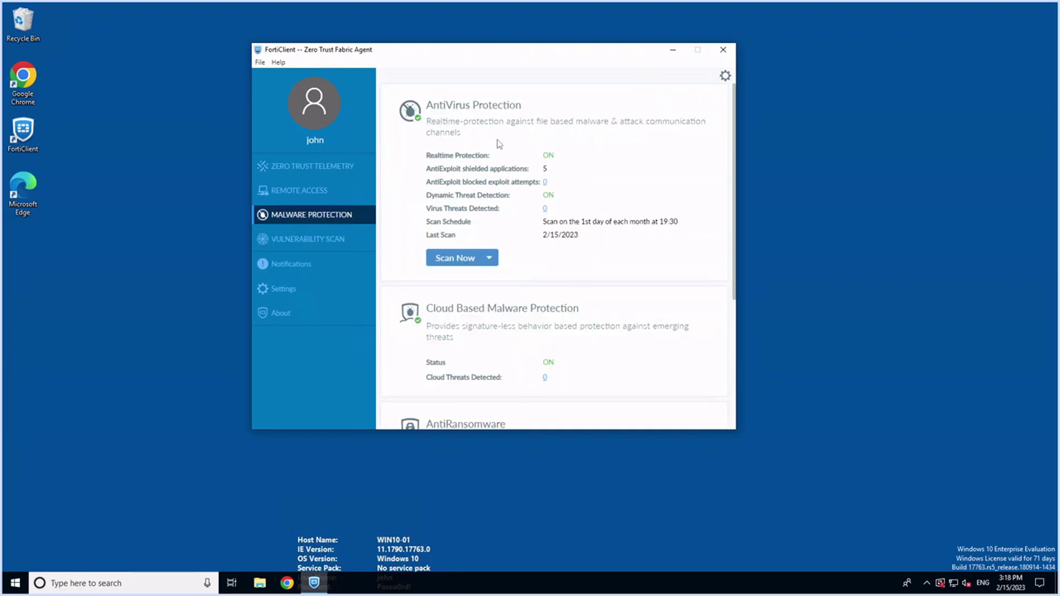
scroll(544, 254, down, 4)
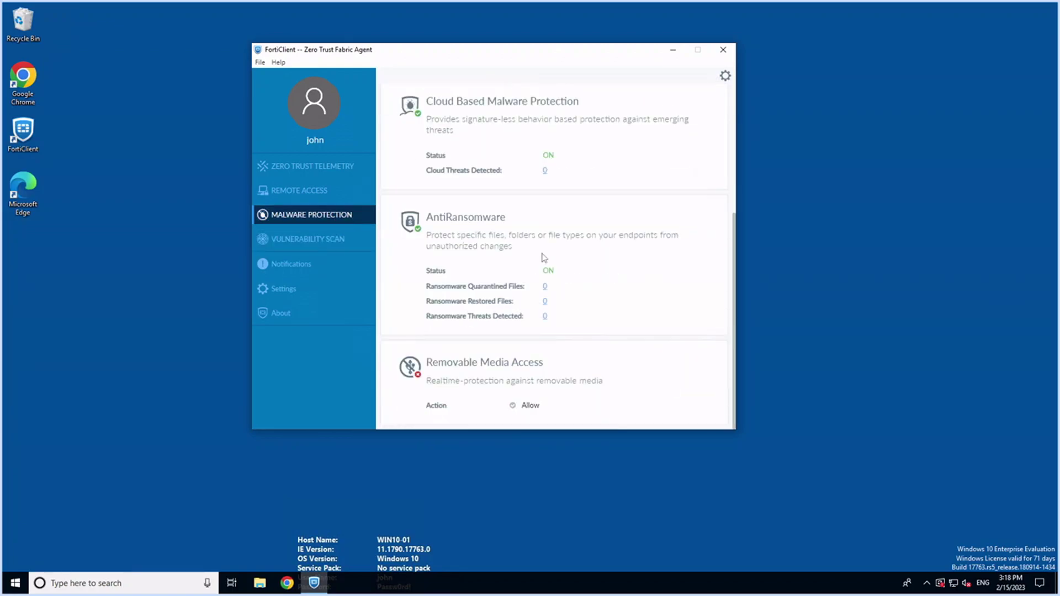
scroll(563, 254, up, 2)
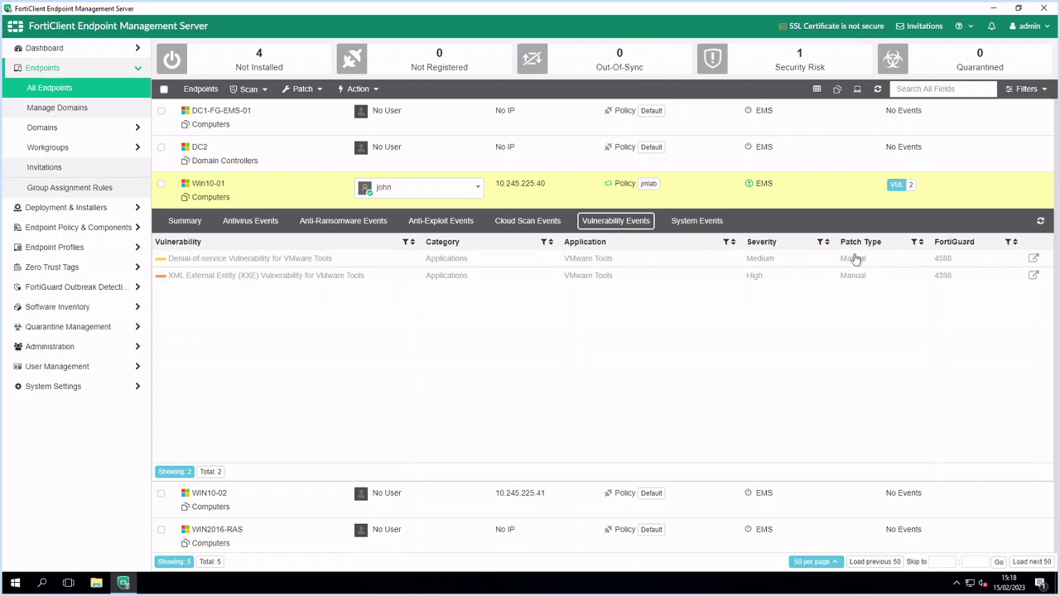
Glance at the Patch dropdown options, then show Win10-01's empty System Events tab
click(320, 90)
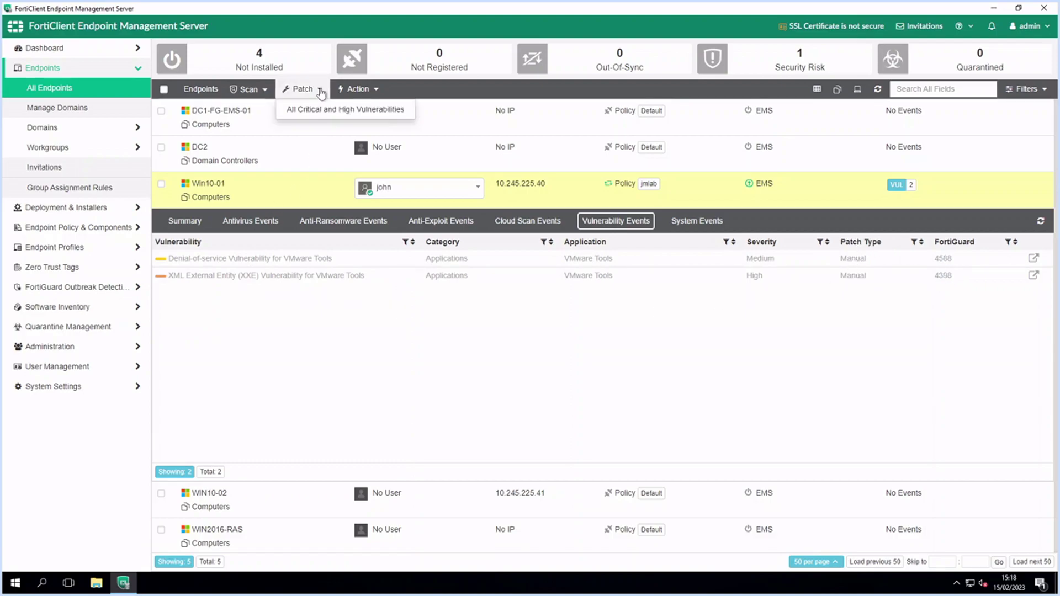
click(690, 223)
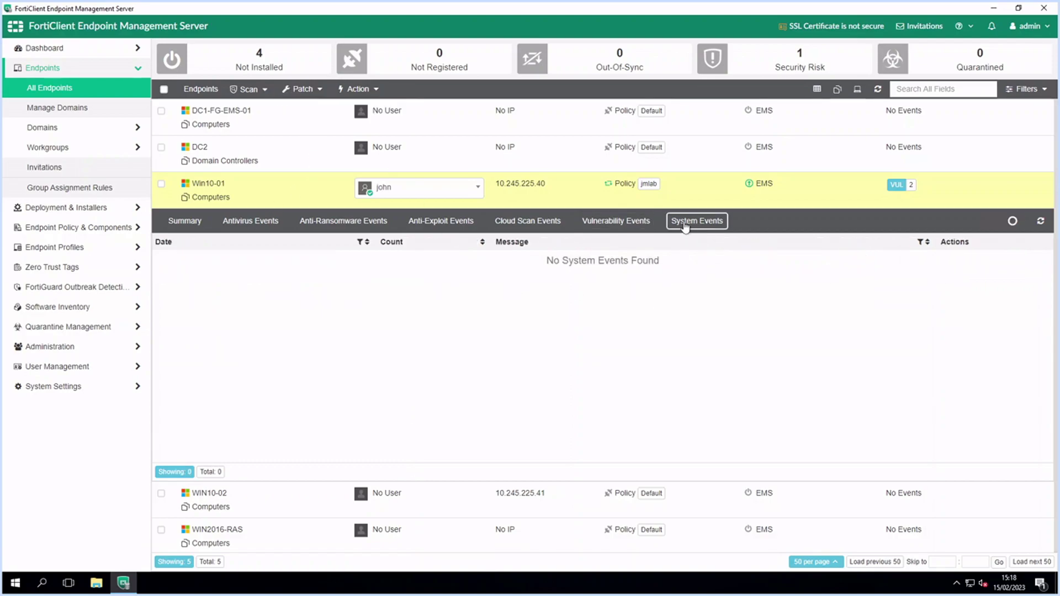
Enable the jmlab web filter profile and save it
click(616, 221)
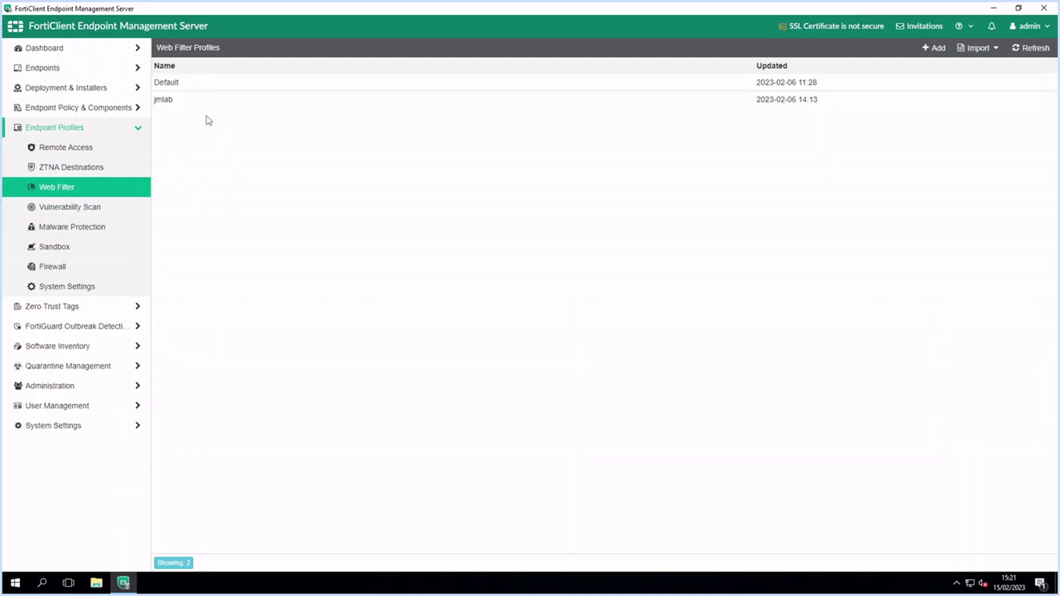
double_click(198, 105)
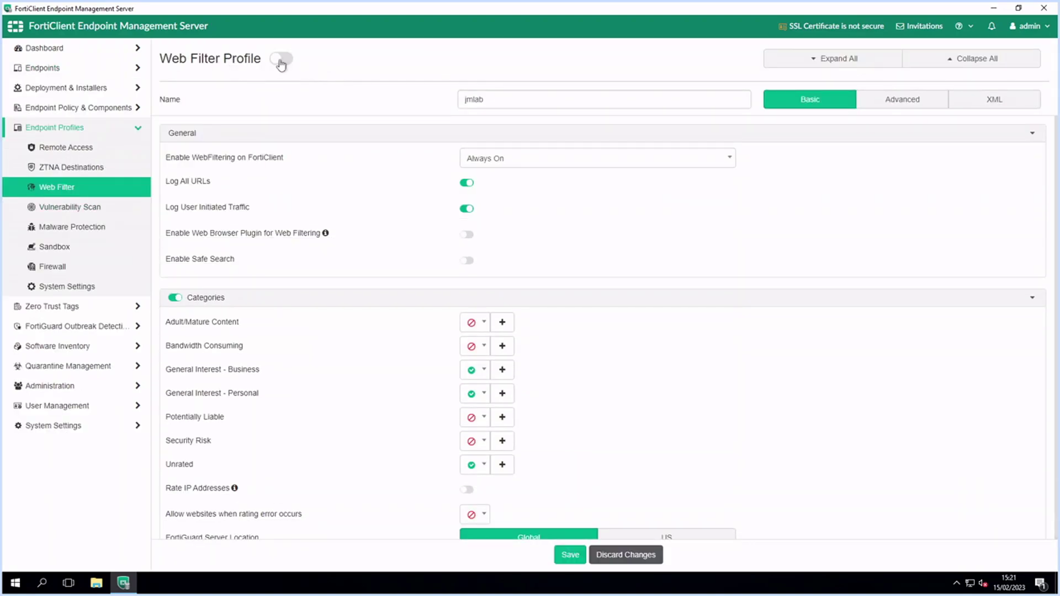
click(281, 61)
click(570, 555)
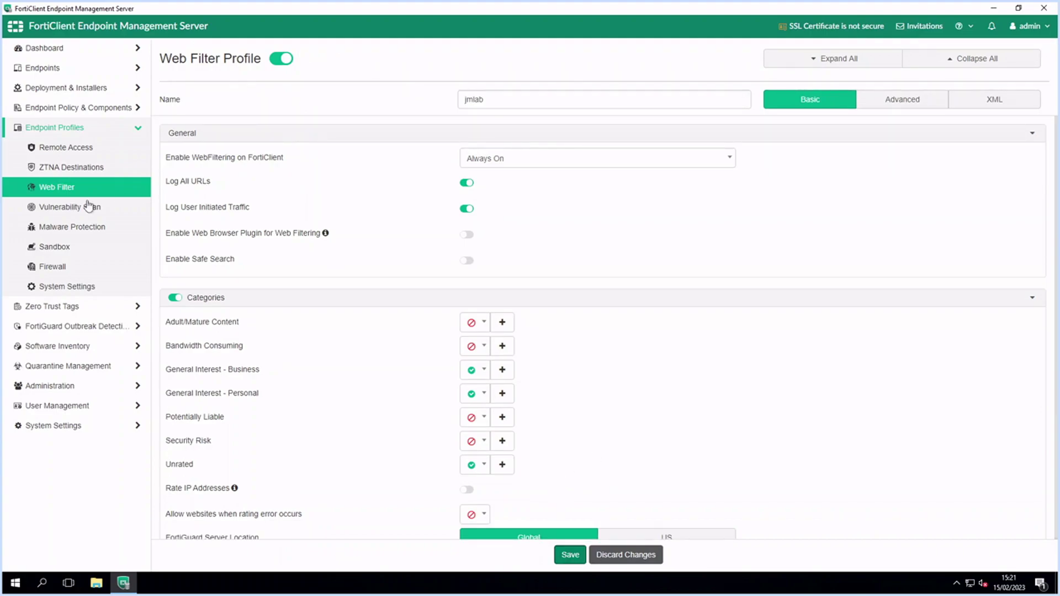
Enable the jmlab sandbox profile and save it
click(62, 247)
double_click(204, 109)
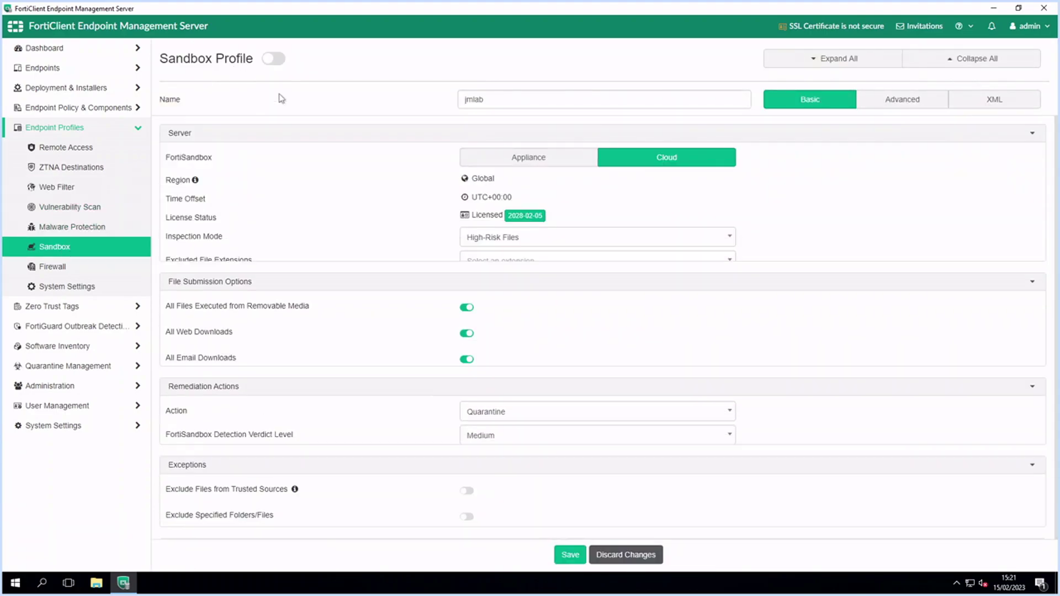
click(274, 58)
click(570, 554)
Enable the jmlab firewall profile and save it
click(53, 267)
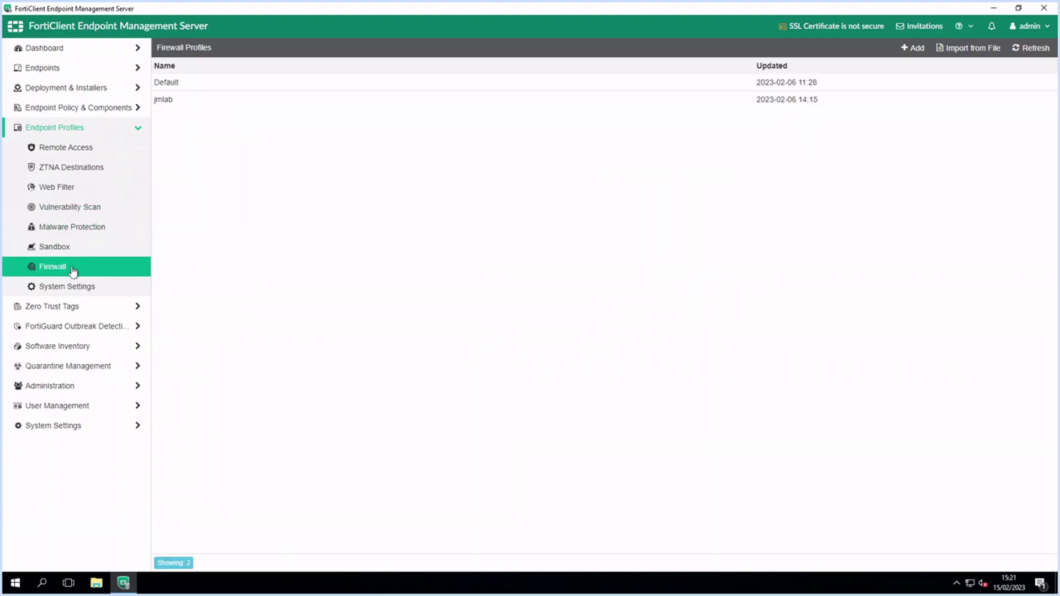
double_click(207, 101)
click(267, 59)
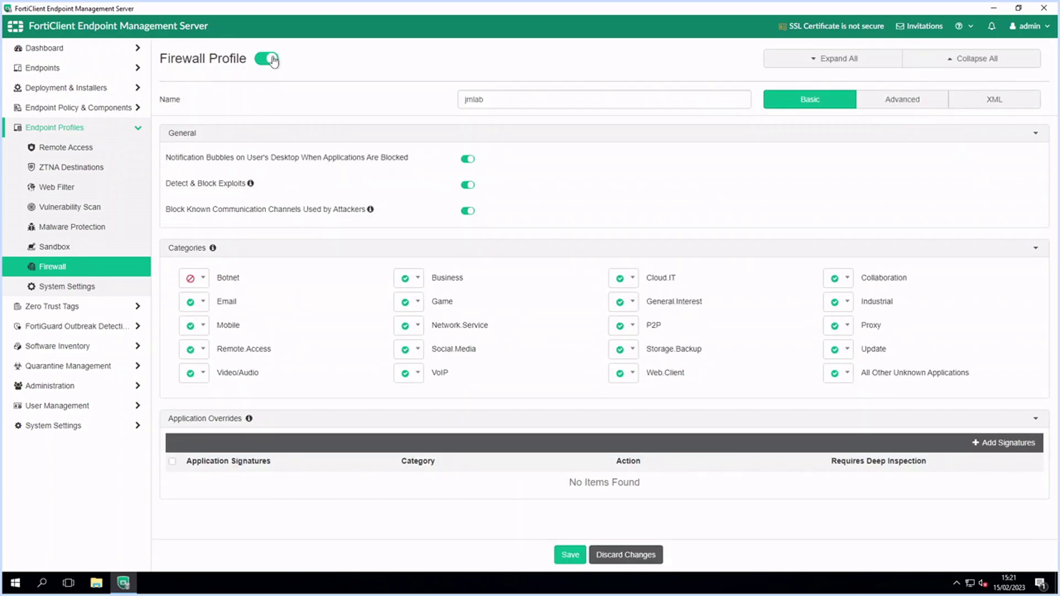
click(571, 554)
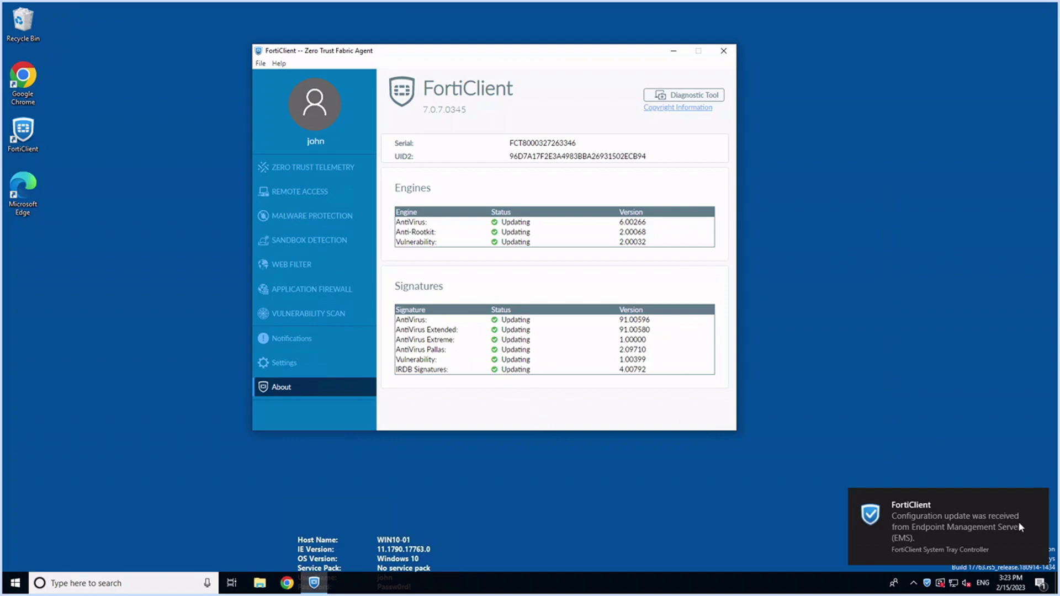
Check FortiClient's Cloud Sandbox connection and the web filter categories pushed from jmlab
click(289, 241)
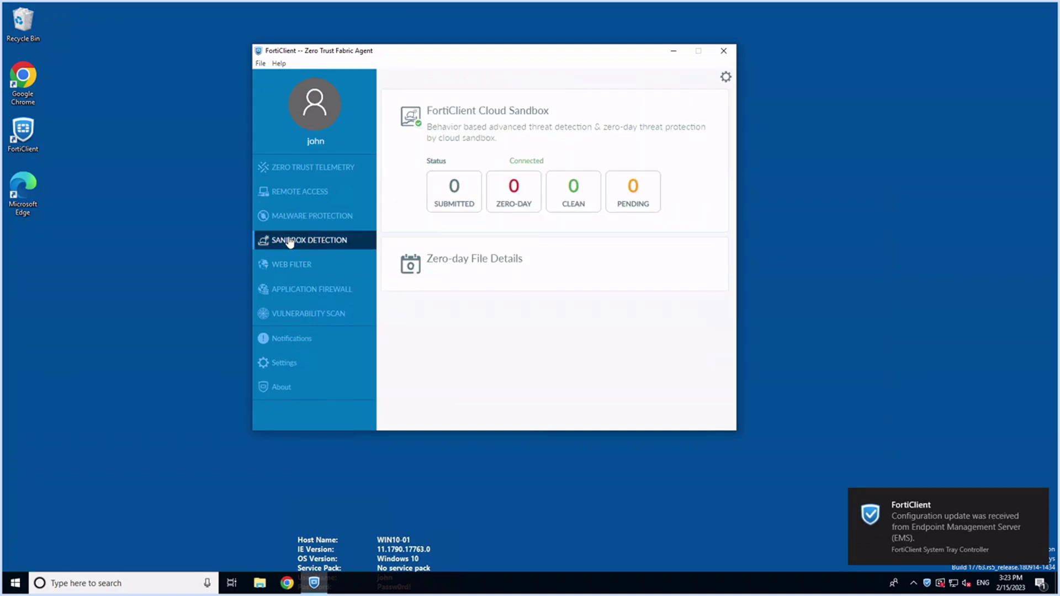
click(302, 267)
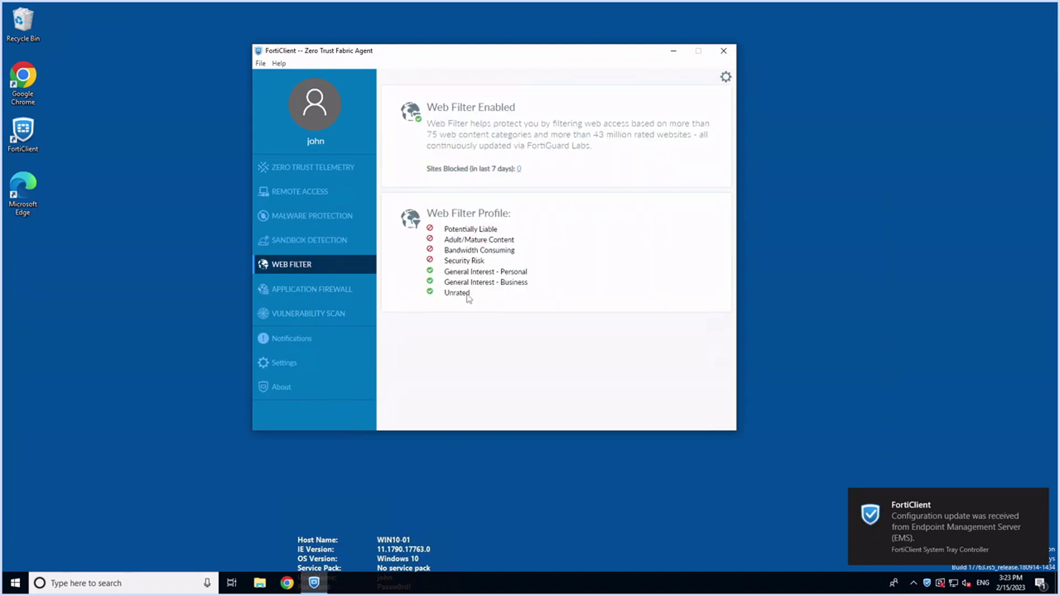
View the client's application firewall page, then expand the EMS Dashboard and Software Inventory sections
click(331, 291)
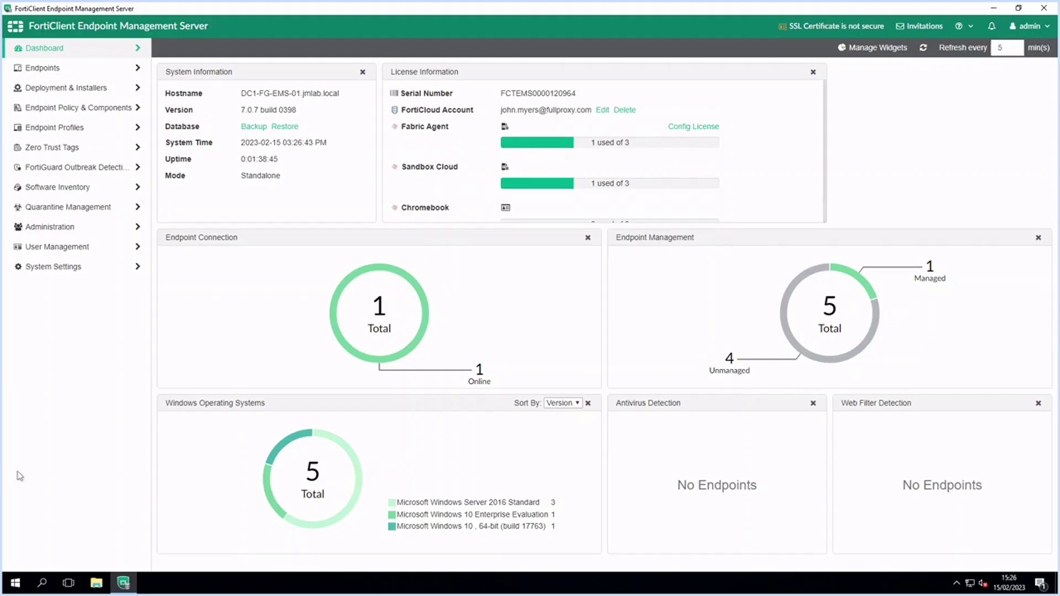
click(72, 48)
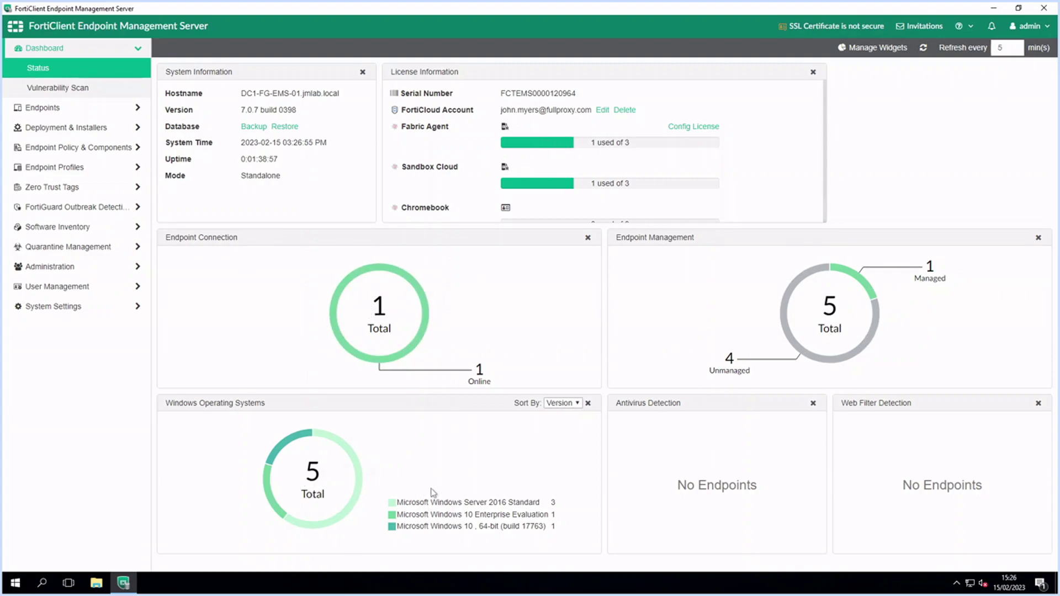
click(60, 228)
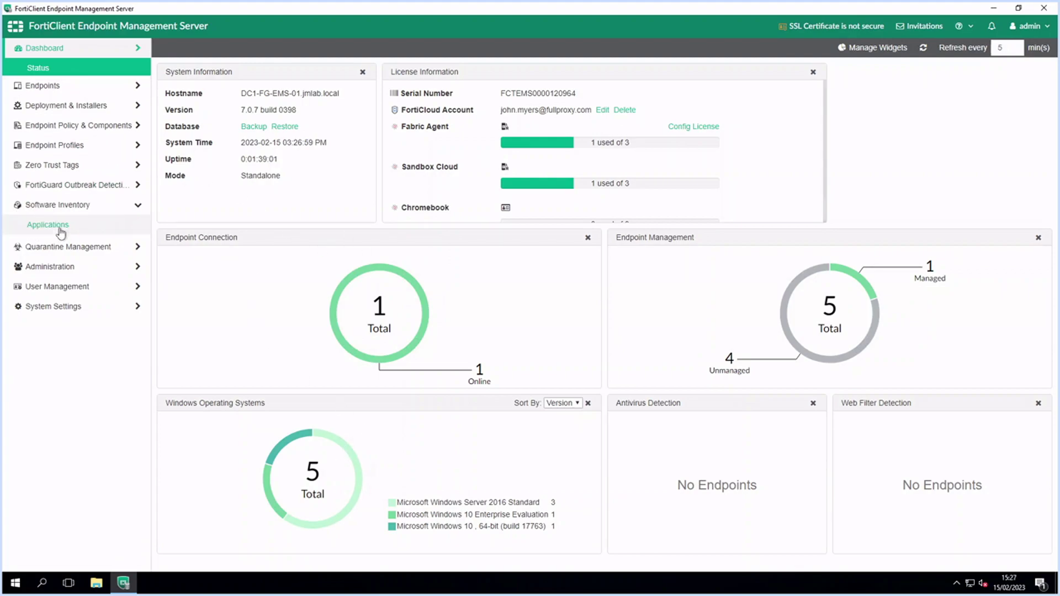
Browse the 100-application inventory, check the display mode options, then list Win10-01's applications by host
click(60, 232)
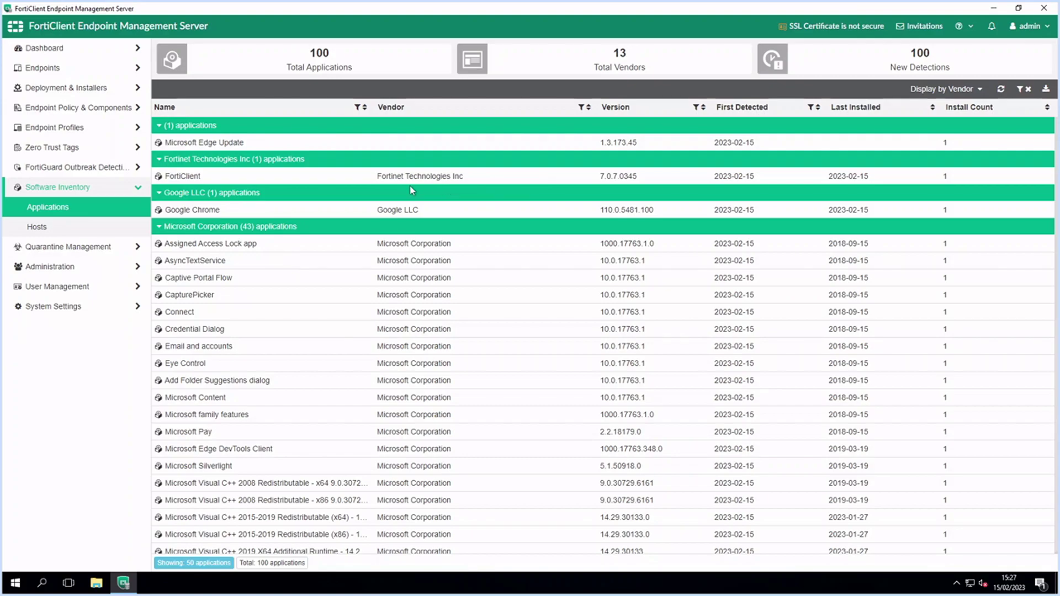
scroll(410, 190, down, 12)
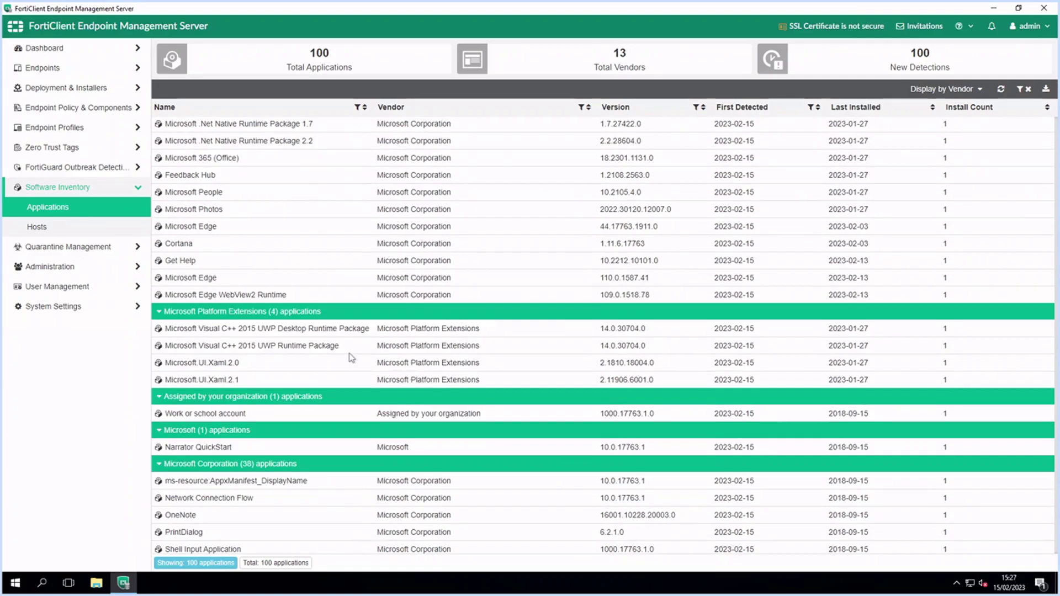
scroll(349, 358, down, 15)
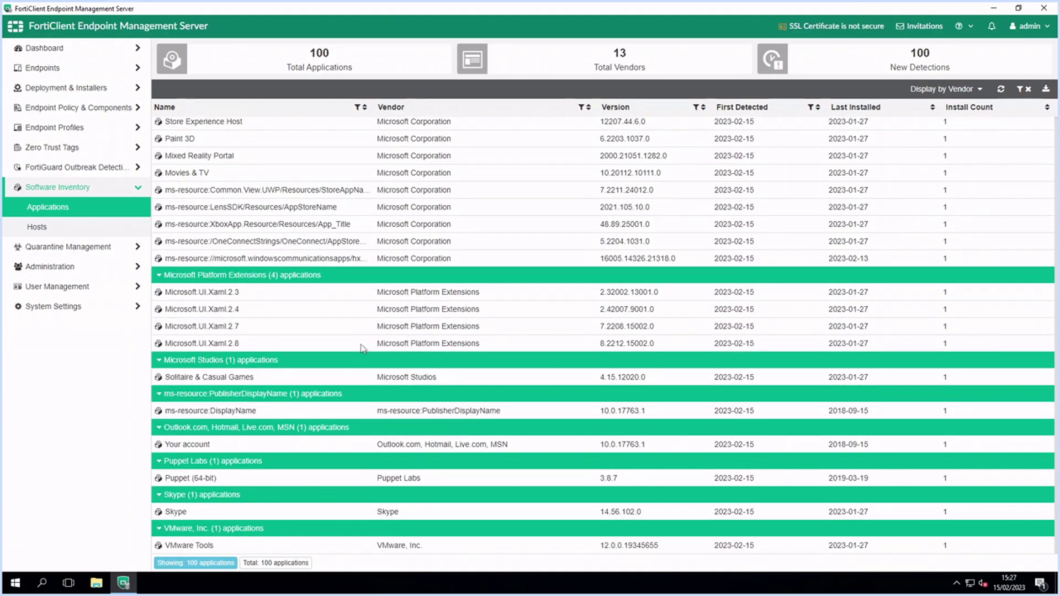
scroll(362, 346, up, 20)
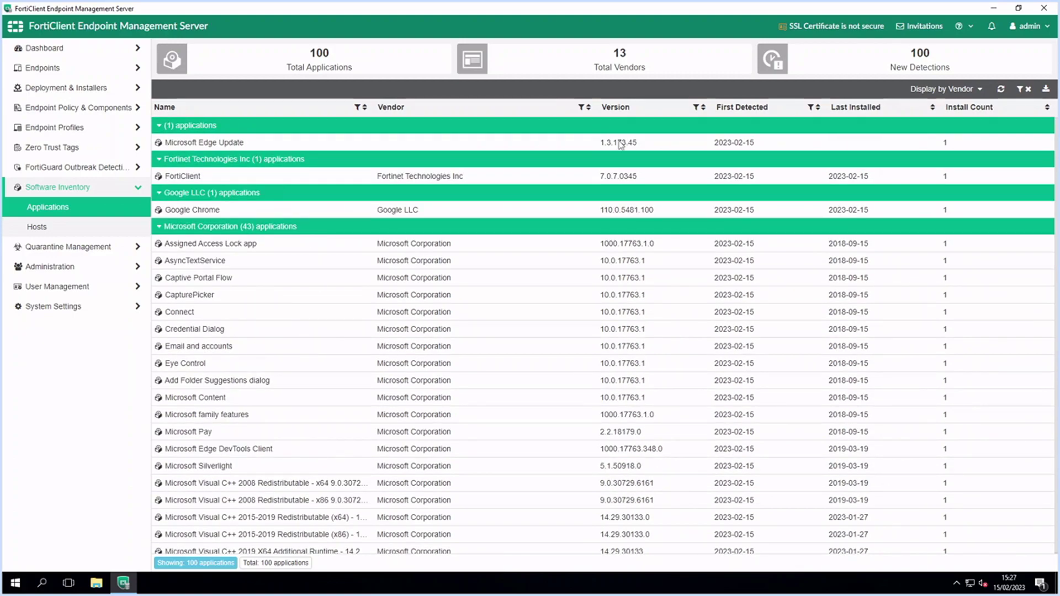
click(977, 89)
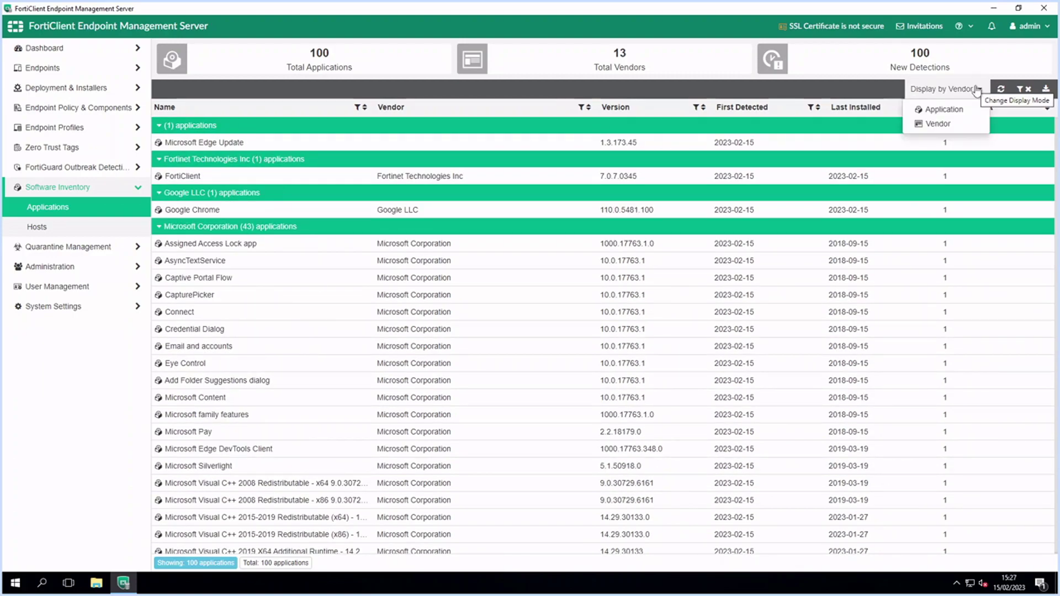
click(657, 93)
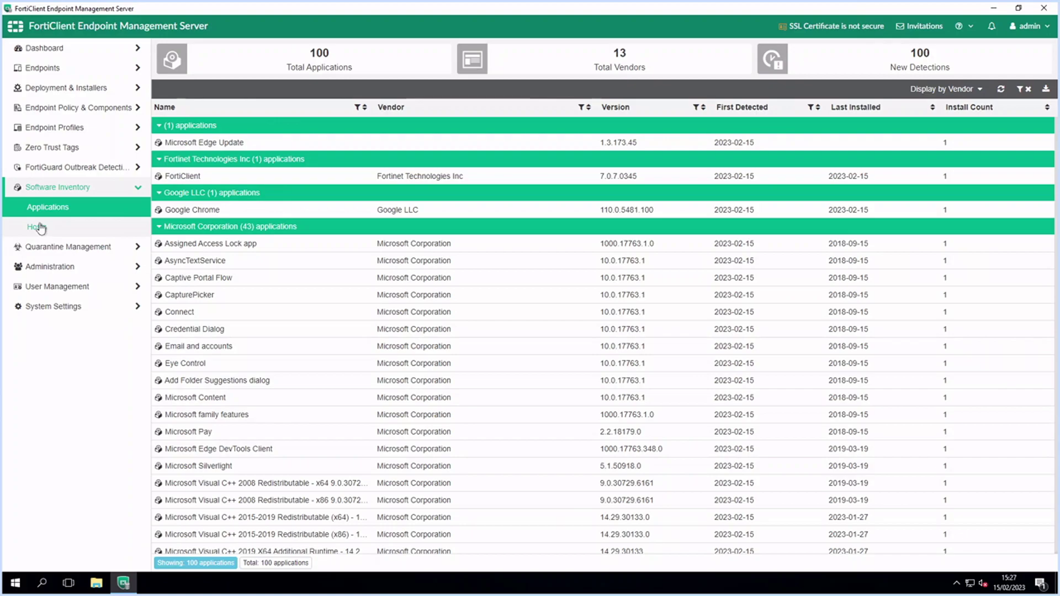
click(78, 227)
click(231, 125)
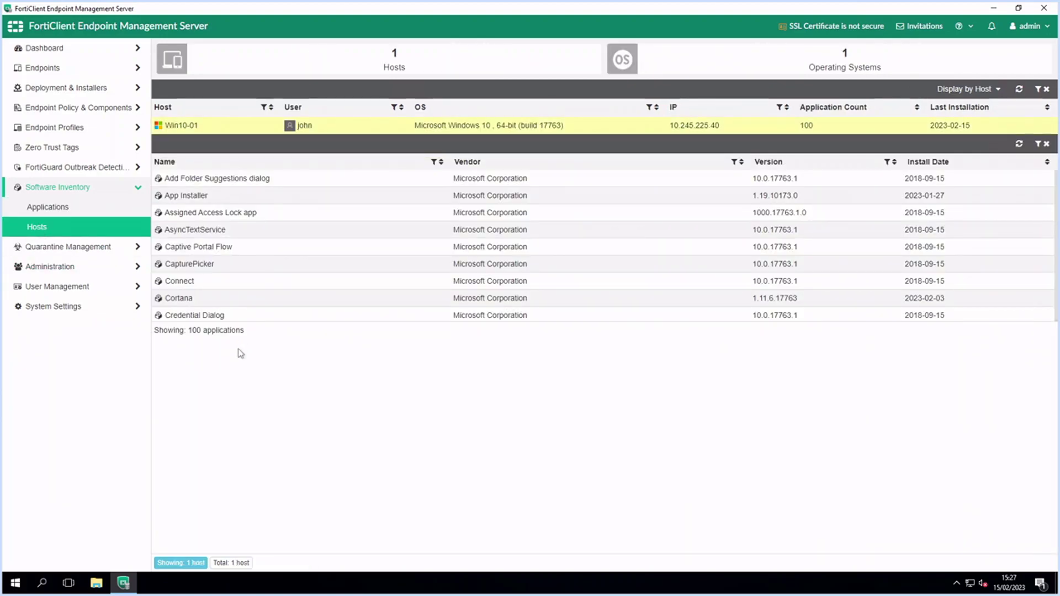